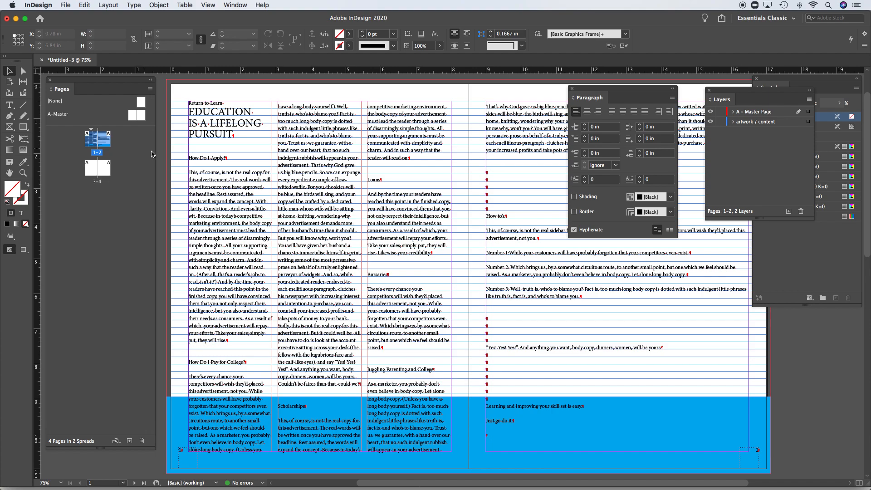
- Make the "Return to Learn" title and its subtitle on page 1 span all columns and center them
{"action": "double_click", "coordinate": [224, 135]}
{"action": "left_click_drag", "start_coordinate": [244, 133], "coordinate": [168, 104]}
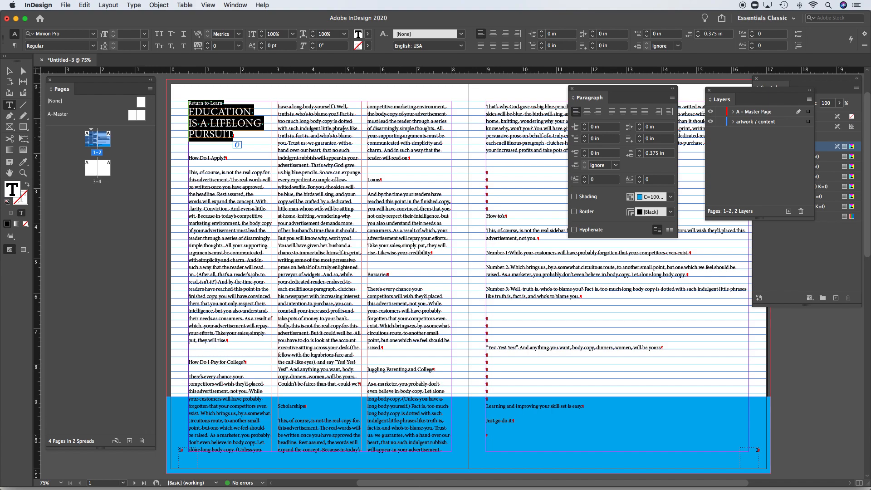
{"action": "left_click", "coordinate": [14, 46]}
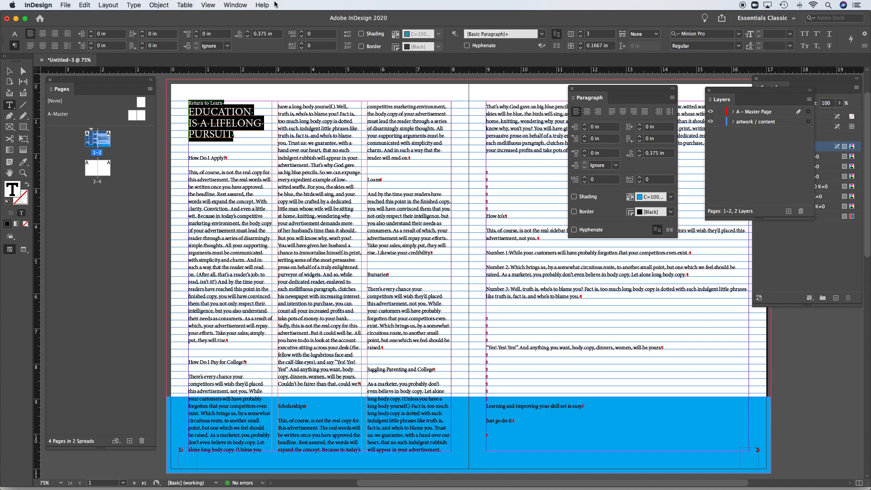
{"action": "left_click", "coordinate": [656, 35]}
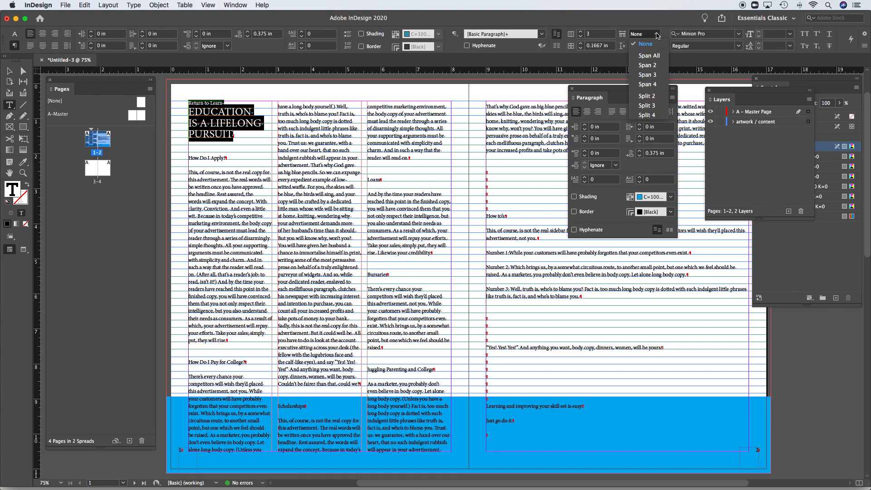
{"action": "left_click", "coordinate": [649, 56]}
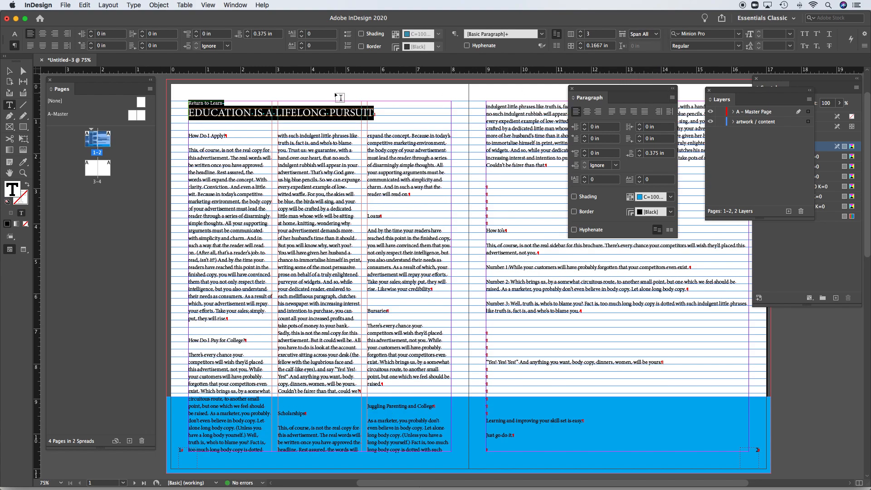
{"action": "left_click", "coordinate": [42, 34]}
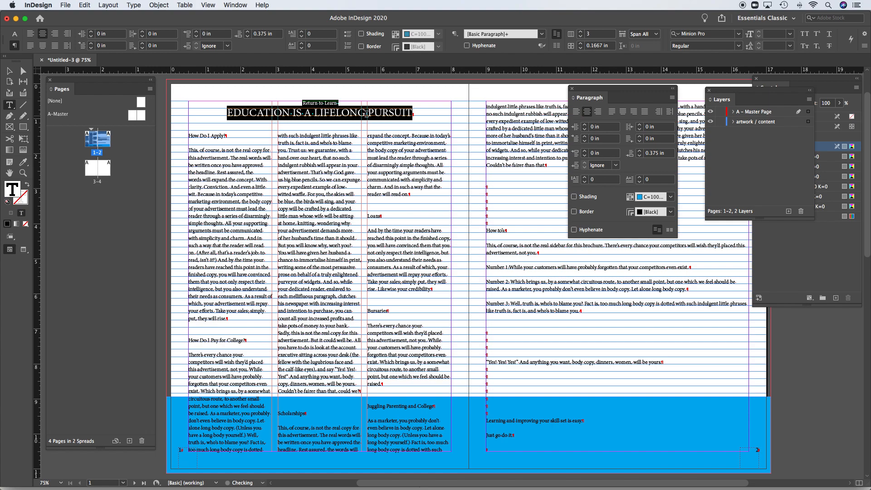
- Enlarge the "Return to Learn" title line to 51 pt
{"action": "left_click", "coordinate": [331, 105]}
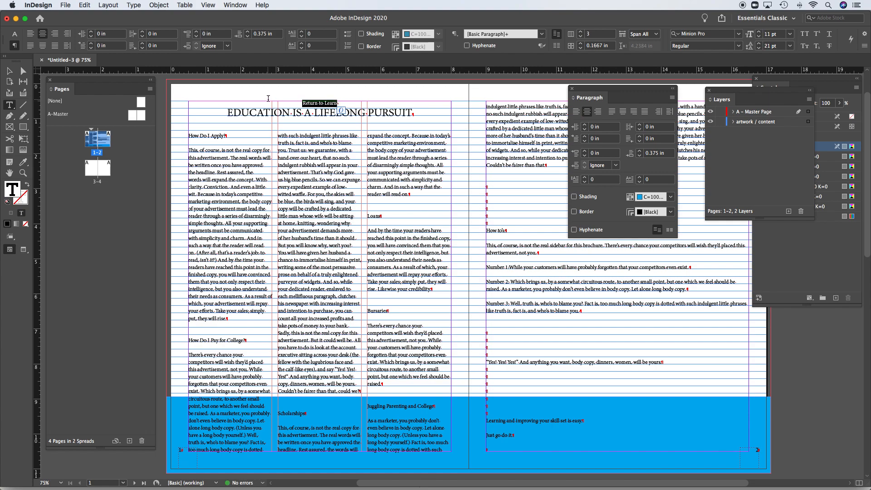
{"action": "key", "text": "super+alt+shift+period"}
{"action": "key", "text": "super+alt+shift+period"}
{"action": "key", "text": "super+alt+shift+period"}
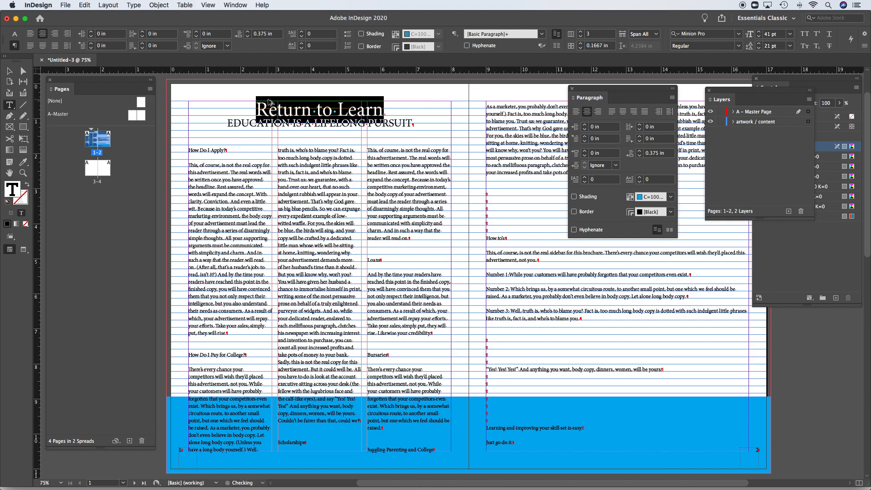
{"action": "key", "text": "super+alt+shift+period"}
- Enlarge the "EDUCATION IS A LIFELONG PURSUIT" subtitle to 24.5 pt and increase its leading to 31 pt
{"action": "left_click_drag", "start_coordinate": [227, 127], "coordinate": [479, 135]}
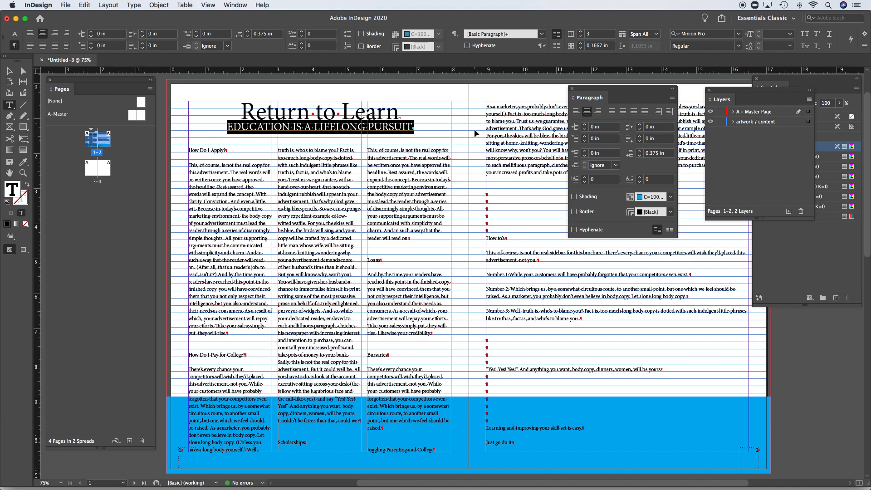
{"action": "key", "text": "super+shift+period"}
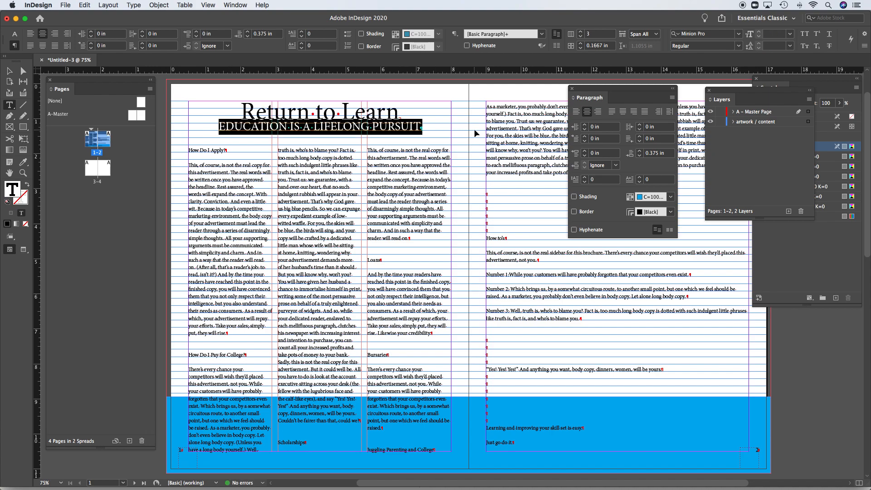
{"action": "key", "text": "alt+Down"}
{"action": "key", "text": "alt+Down"}
{"action": "key", "text": "alt+Down"}
{"action": "key", "text": "alt+Down"}
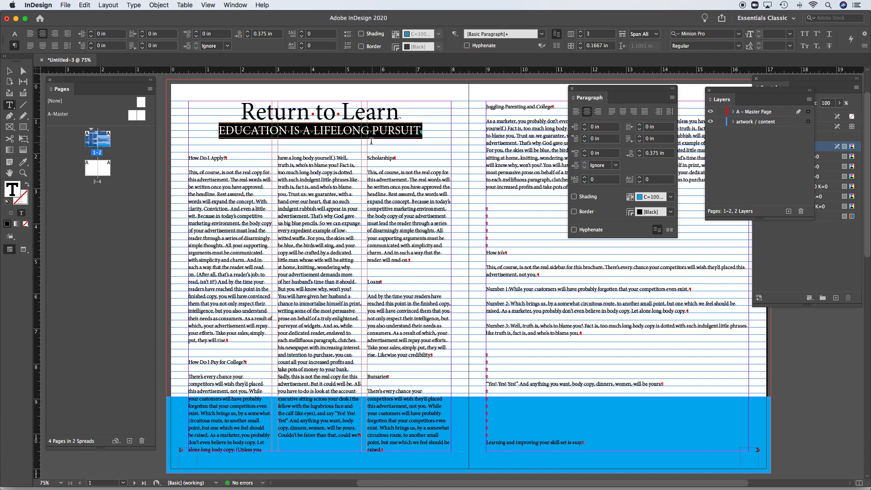
{"action": "left_click", "coordinate": [358, 116]}
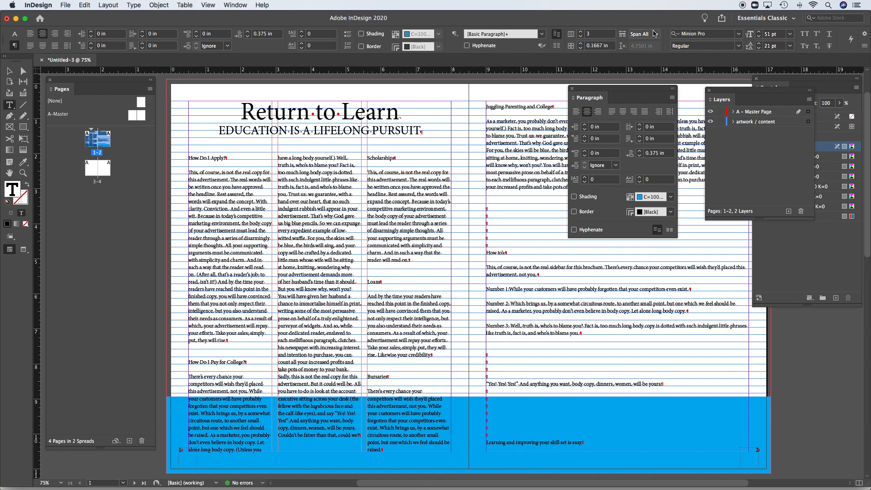
- Review the Span Columns settings of the subtitle and leave them as they are
{"action": "left_click_drag", "start_coordinate": [409, 131], "coordinate": [243, 131]}
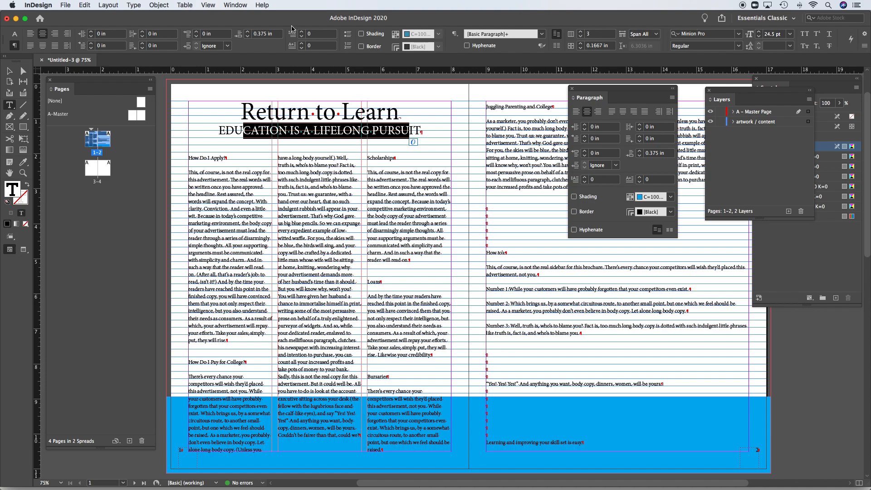
{"action": "left_click", "coordinate": [805, 46]}
{"action": "left_click", "coordinate": [866, 48]}
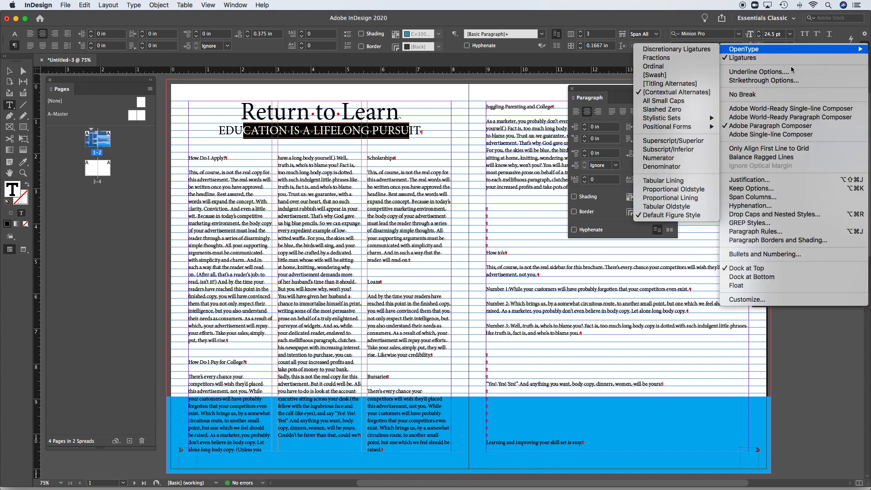
{"action": "left_click", "coordinate": [756, 198]}
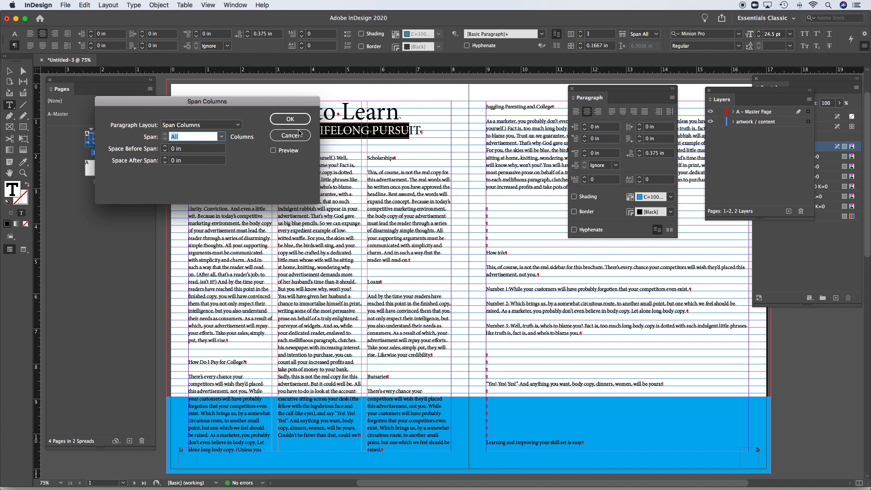
{"action": "left_click", "coordinate": [290, 136]}
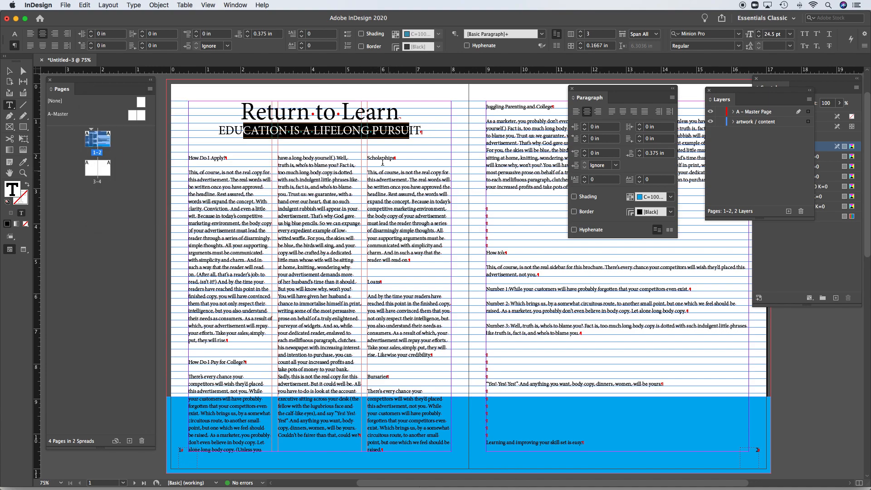
{"action": "left_click", "coordinate": [361, 132]}
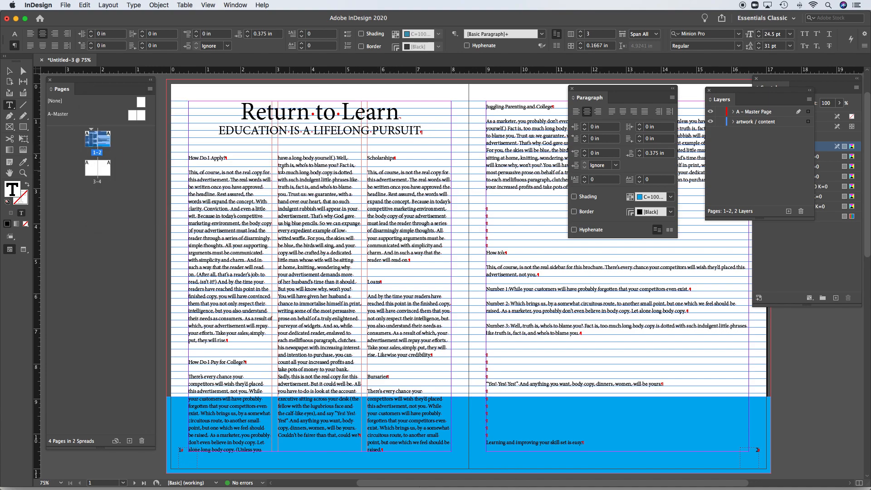
- Justify all text in the story with the last line aligned left
{"action": "left_click", "coordinate": [196, 171]}
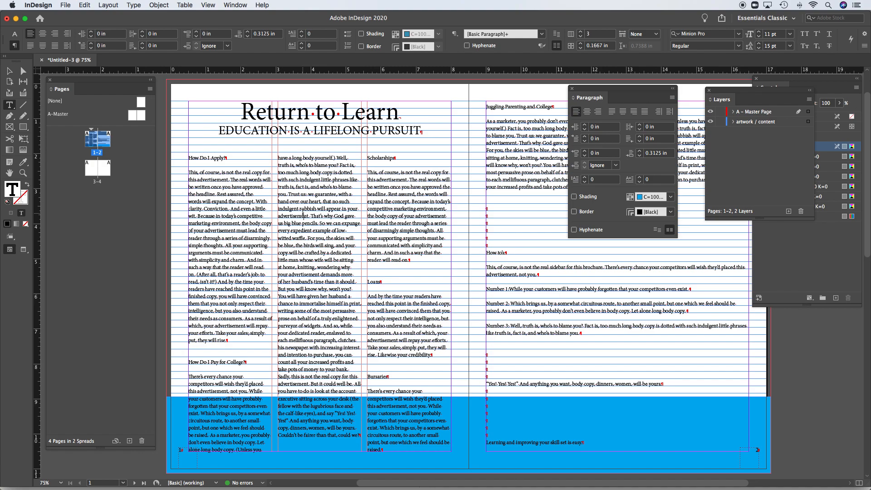
{"action": "key", "text": "super+a"}
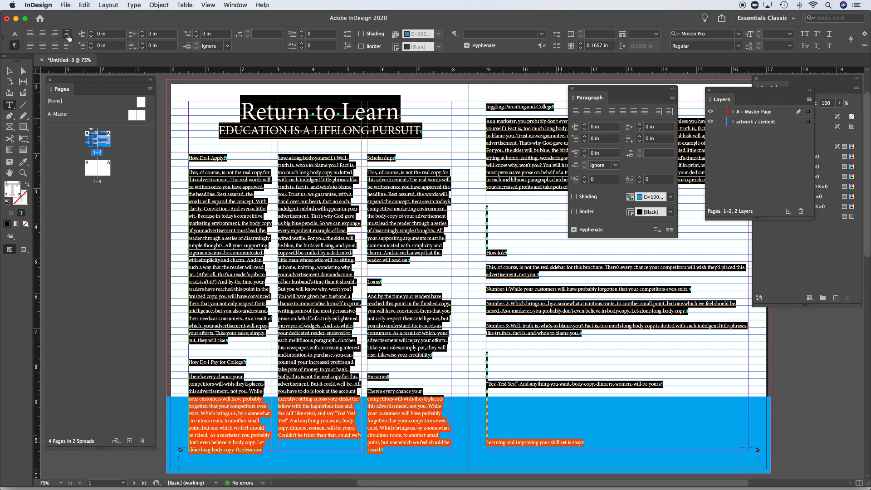
{"action": "left_click", "coordinate": [30, 46]}
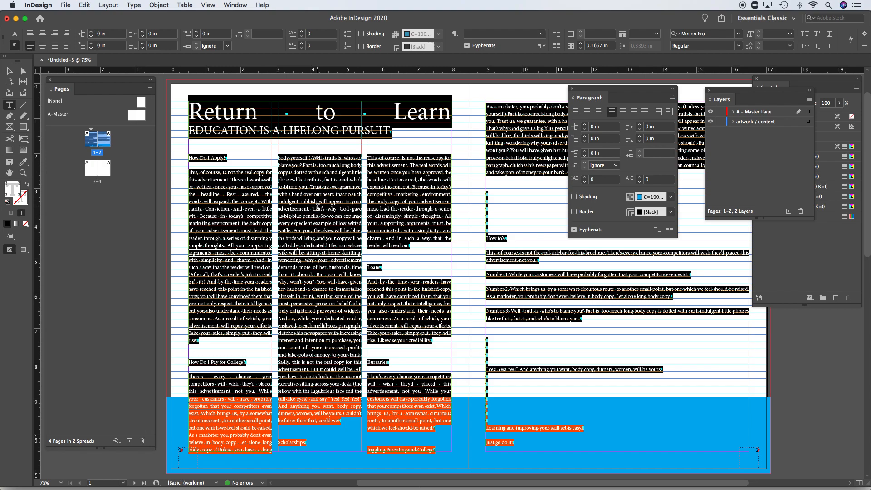
{"action": "left_click", "coordinate": [317, 207]}
{"action": "left_click", "coordinate": [315, 227]}
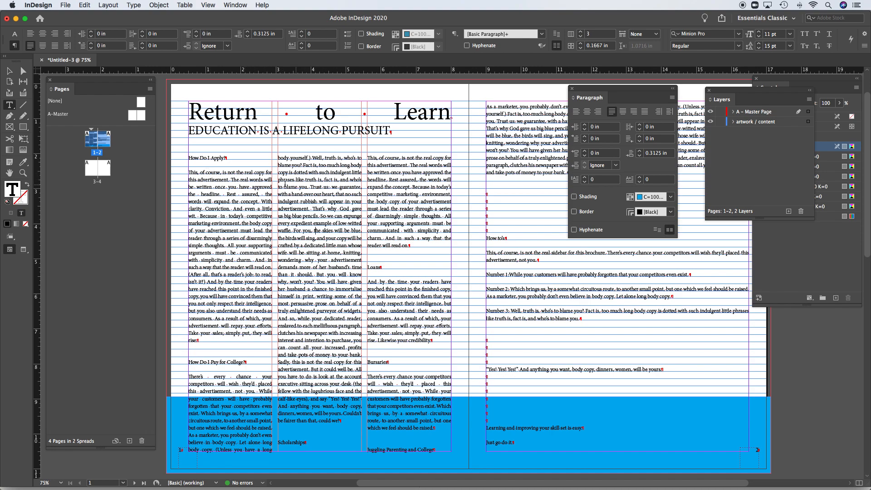
{"action": "left_click_drag", "start_coordinate": [189, 172], "coordinate": [272, 334]}
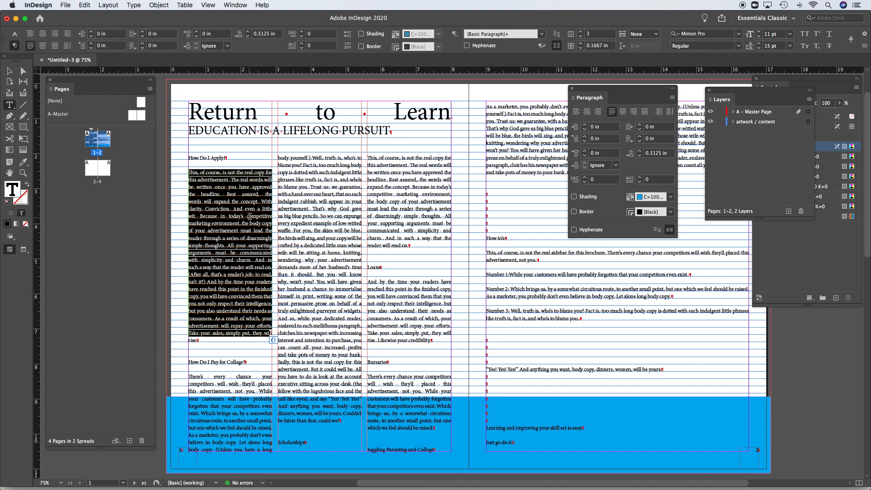
{"action": "left_click", "coordinate": [199, 167]}
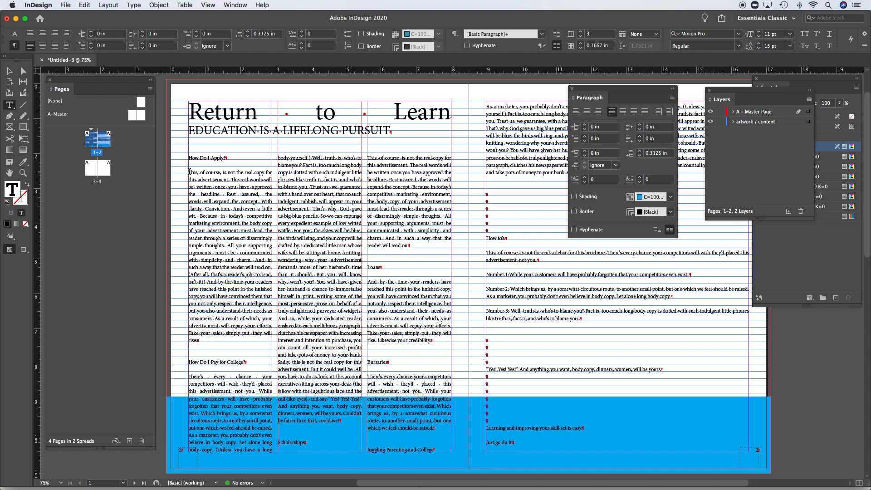
{"action": "left_click_drag", "start_coordinate": [190, 171], "coordinate": [262, 260]}
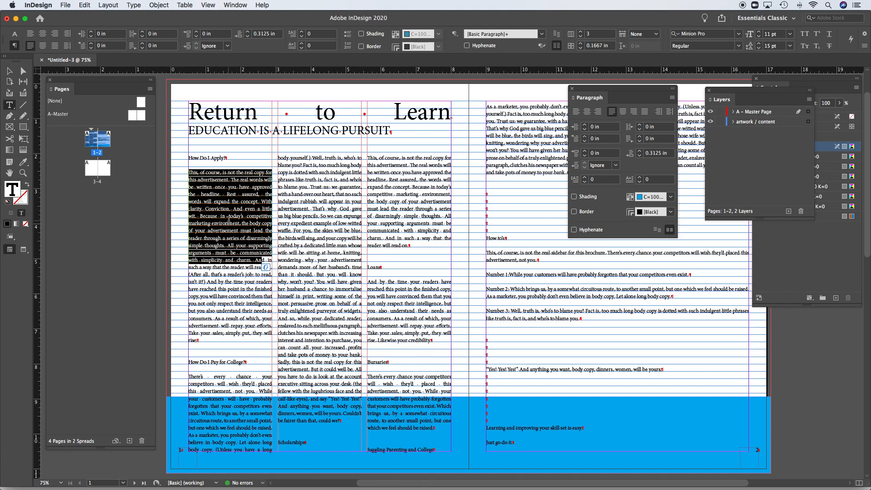
{"action": "left_click", "coordinate": [221, 181]}
- In the Justification settings of the paragraph under "How Do I Apply?", set letter spacing to -3% minimum and 3% maximum
{"action": "left_click_drag", "start_coordinate": [188, 171], "coordinate": [247, 341]}
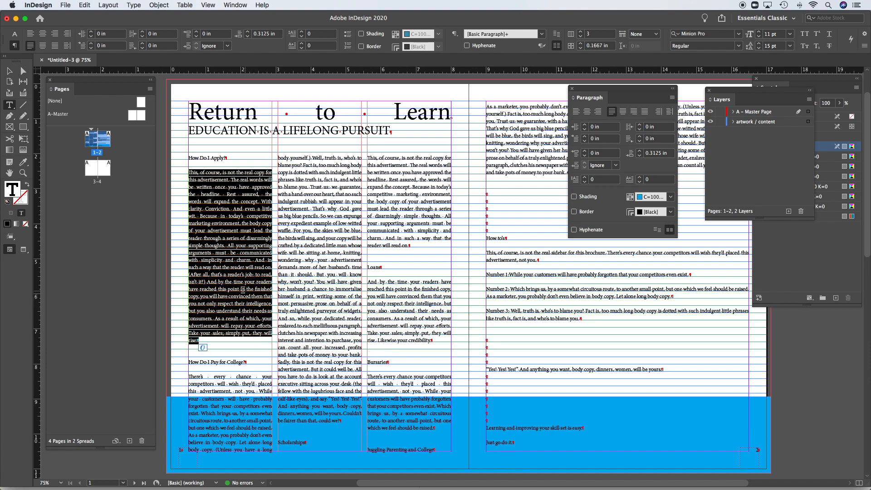
{"action": "left_click_drag", "start_coordinate": [644, 89], "coordinate": [466, 94]}
{"action": "left_click", "coordinate": [494, 99]}
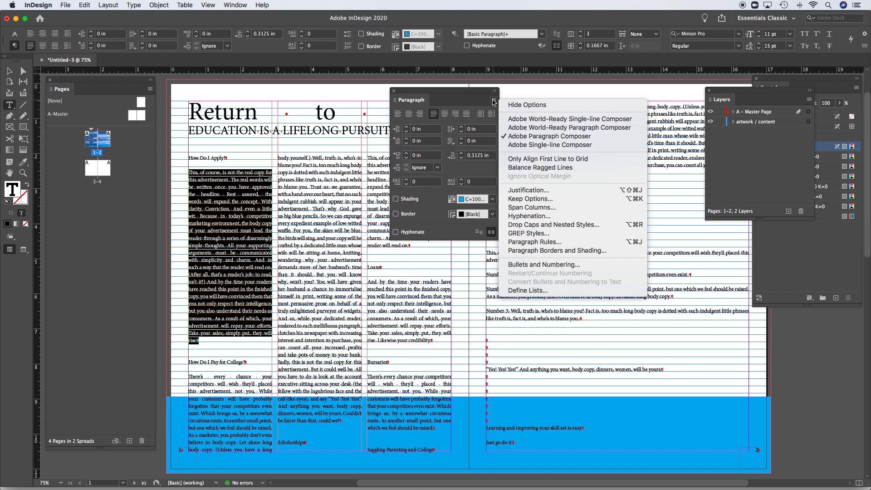
{"action": "left_click", "coordinate": [530, 190]}
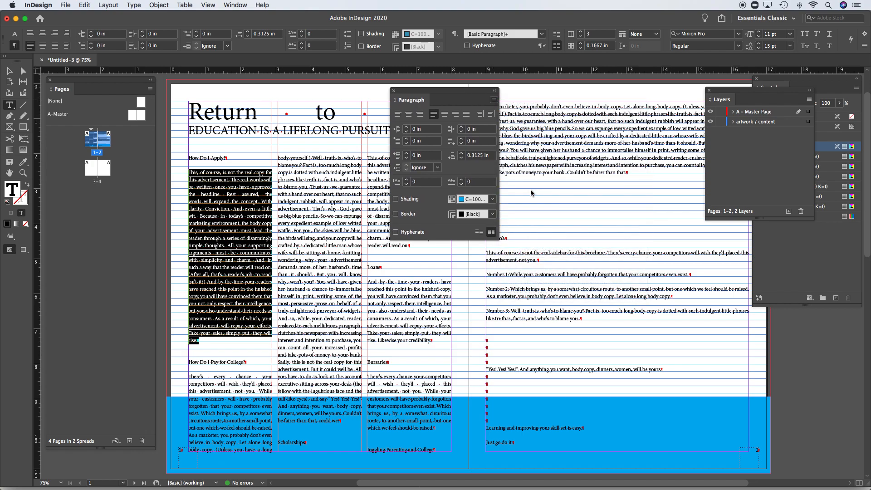
{"action": "left_click_drag", "start_coordinate": [348, 78], "coordinate": [391, 171]}
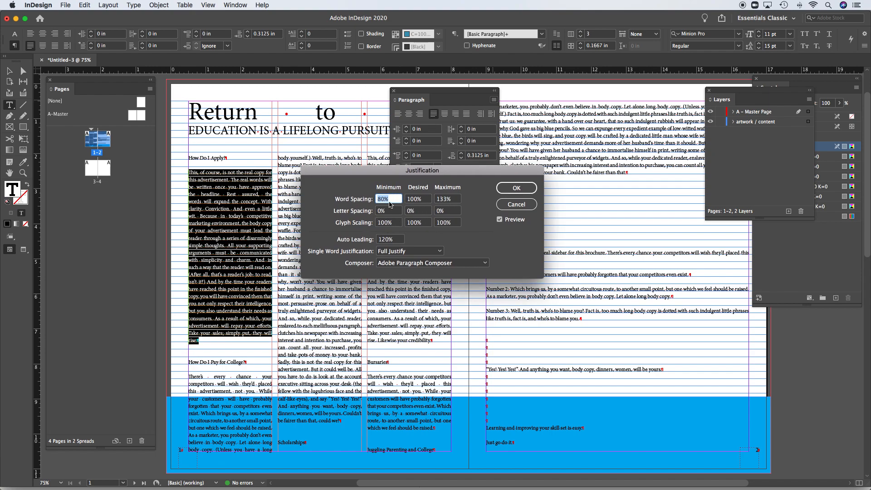
{"action": "left_click", "coordinate": [381, 216]}
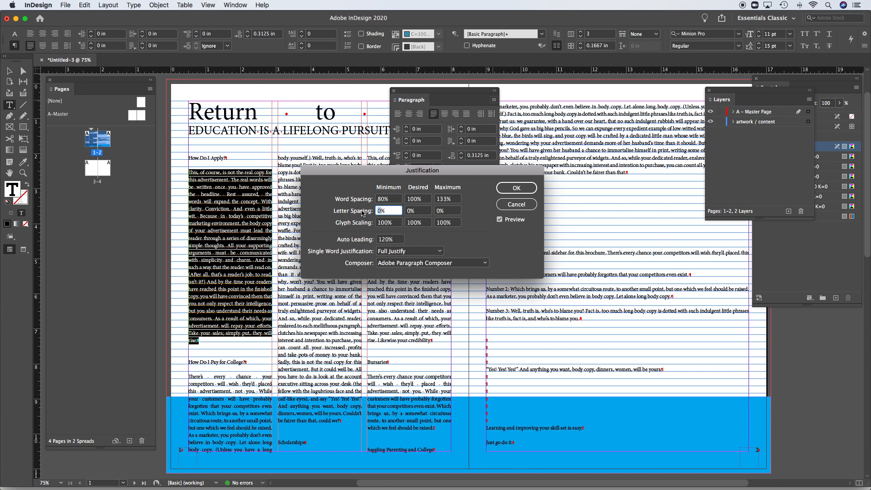
{"action": "type", "text": "-3"}
{"action": "left_click", "coordinate": [440, 211]}
{"action": "left_click_drag", "start_coordinate": [440, 211], "coordinate": [430, 213]}
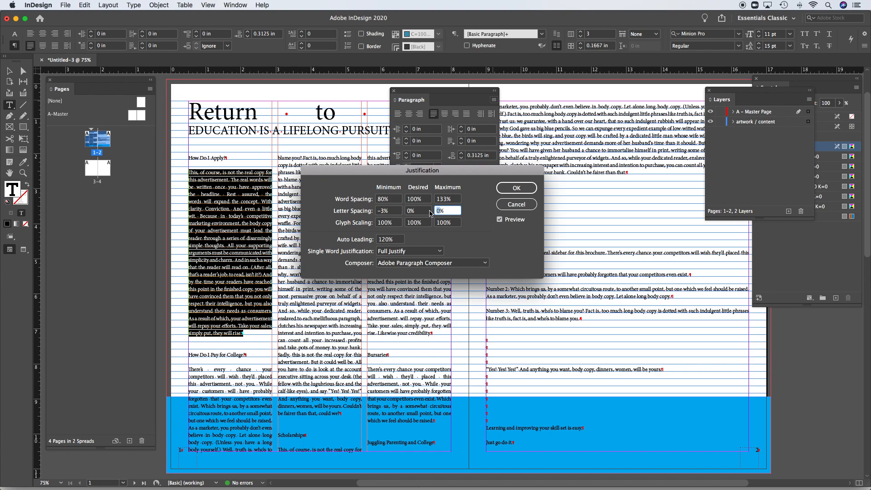
{"action": "type", "text": "3"}
- Set the paragraph's glyph scaling to 97% minimum and 103% maximum, and apply the justification settings
{"action": "left_click", "coordinate": [385, 224]}
{"action": "type", "text": "97%"}
{"action": "left_click", "coordinate": [444, 222]}
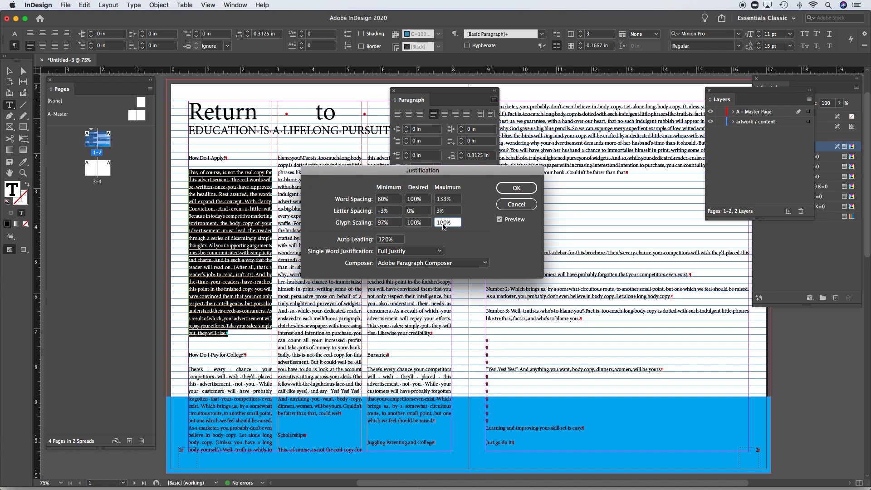
{"action": "type", "text": "103%"}
{"action": "left_click", "coordinate": [515, 187]}
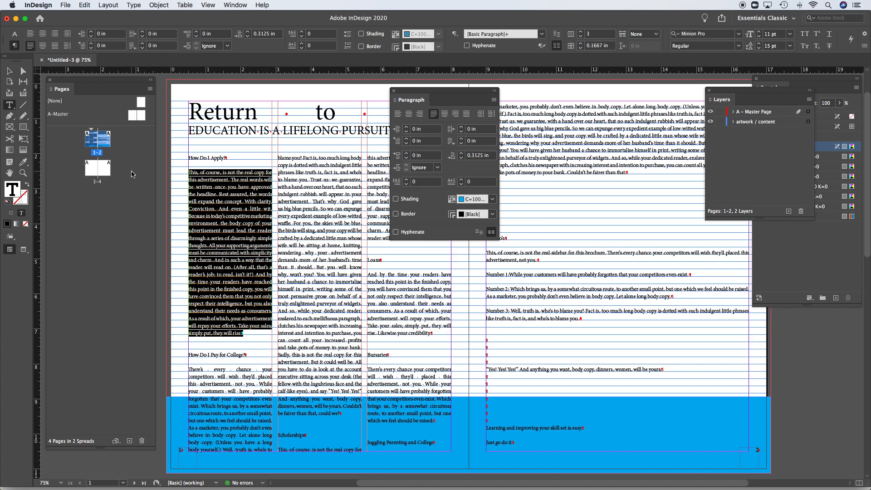
- Preview the spread without guides and hidden characters, and return to the normal screen mode
{"action": "key", "text": "Escape"}
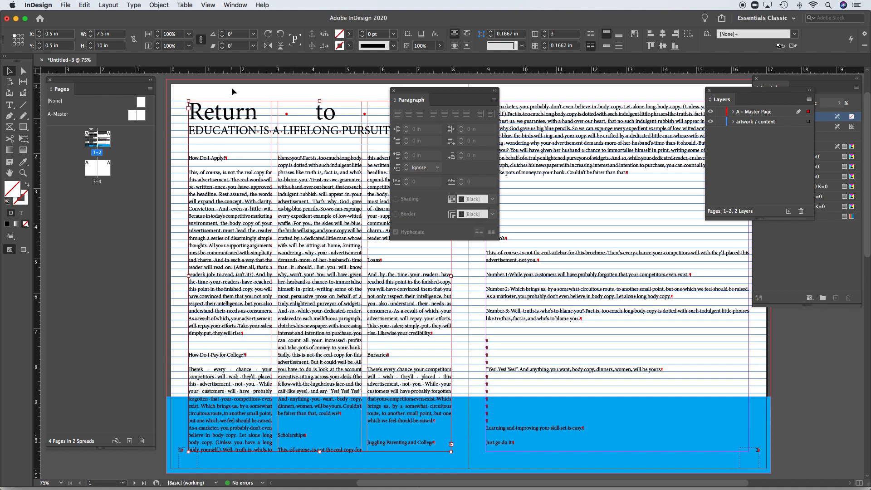
{"action": "key", "text": "w"}
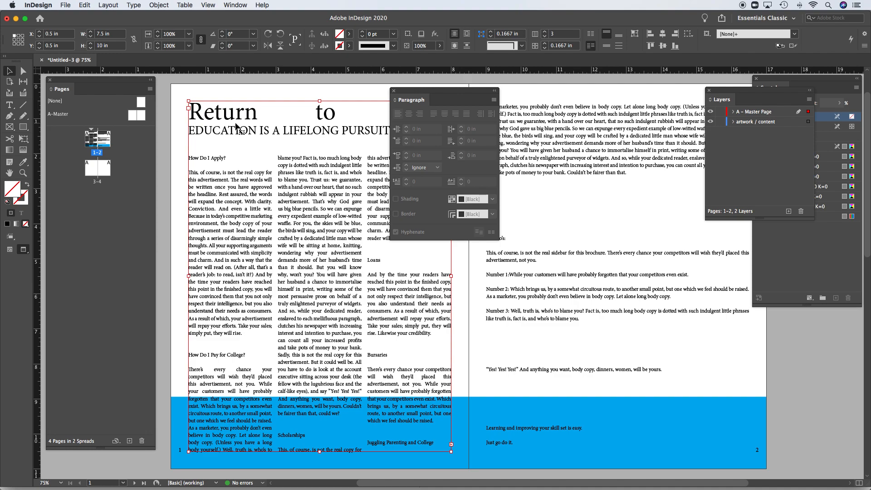
{"action": "key", "text": "w"}
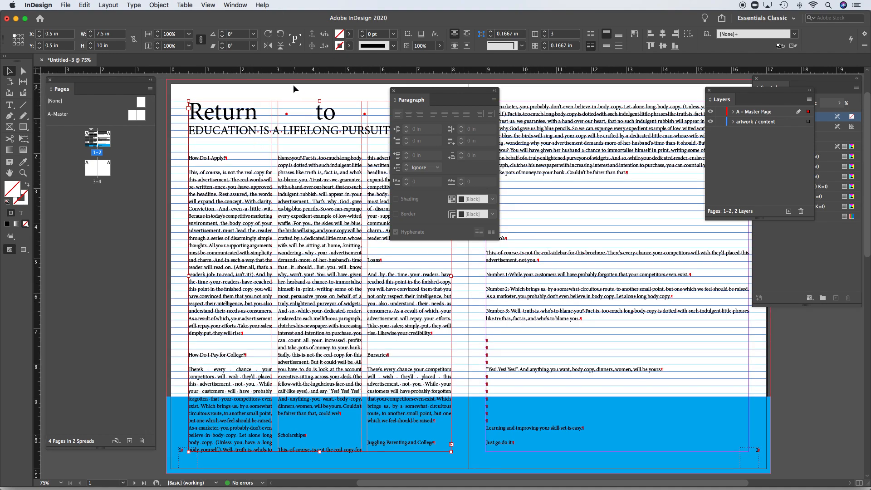
- Hide the baseline grid on the spread and deselect the three-column text frame
{"action": "left_click", "coordinate": [238, 4]}
{"action": "left_click", "coordinate": [236, 5]}
{"action": "left_click", "coordinate": [208, 4]}
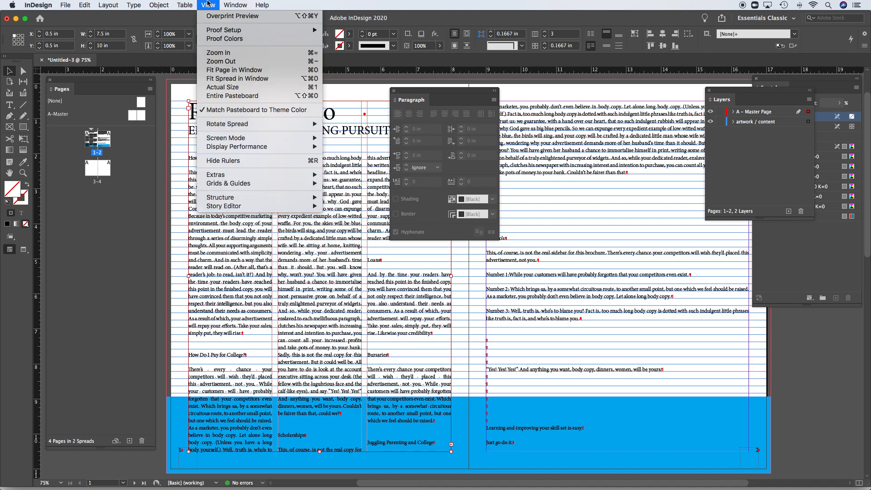
{"action": "mouse_move", "coordinate": [234, 186]}
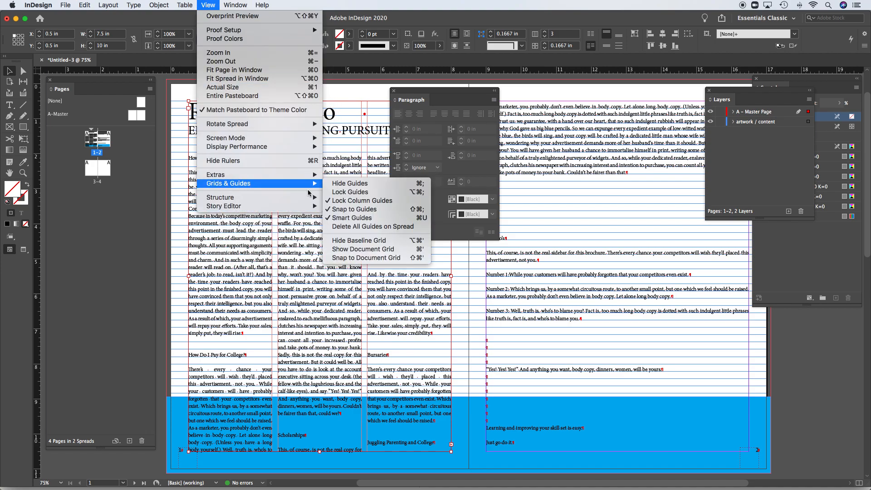
{"action": "left_click", "coordinate": [380, 241]}
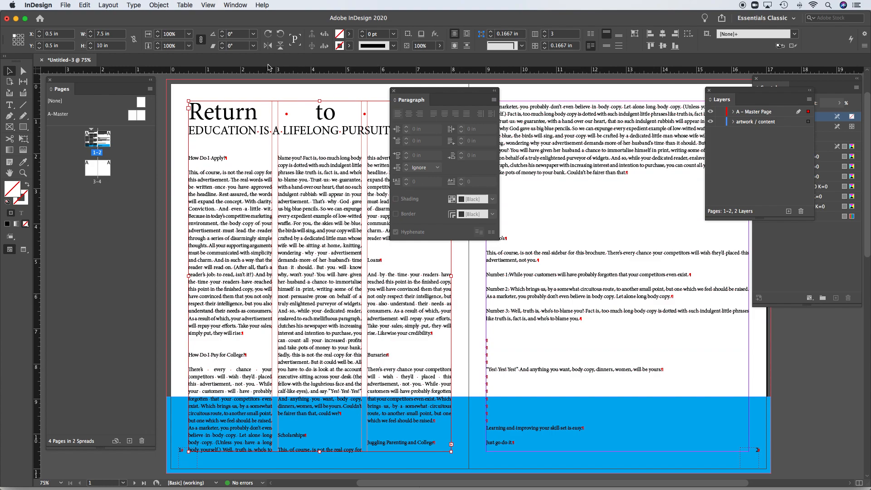
{"action": "left_click", "coordinate": [165, 82]}
- Center the "Return to Learn" headline and the "EDUCATION IS A LIFELONG PURSUIT" line below it
{"action": "left_click_drag", "start_coordinate": [435, 96], "coordinate": [636, 92]}
{"action": "left_click_drag", "start_coordinate": [276, 178], "coordinate": [348, 177]}
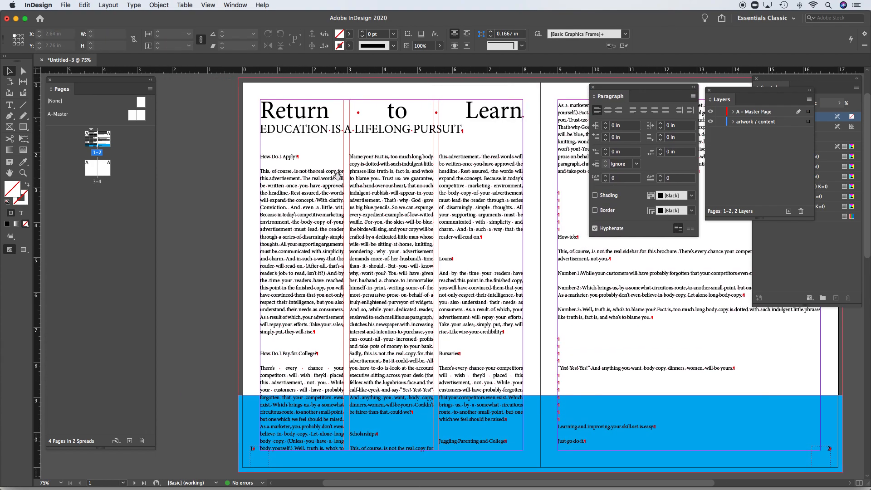
{"action": "double_click", "coordinate": [415, 133]}
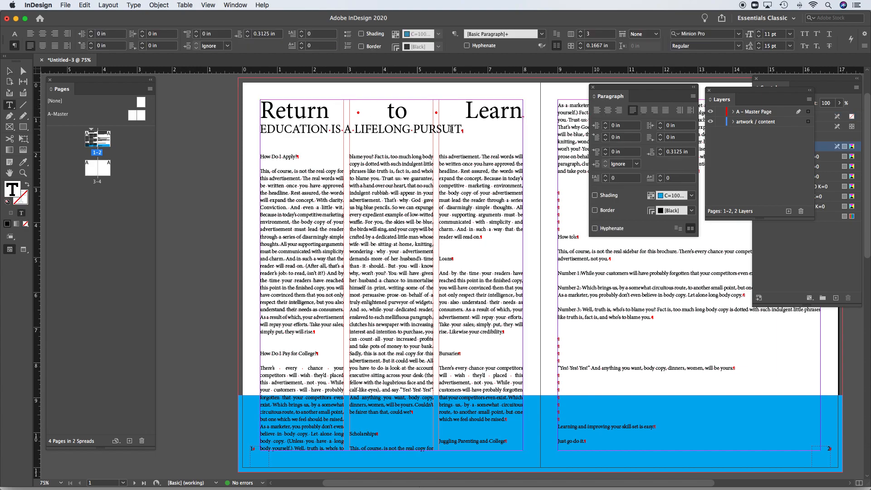
{"action": "left_click_drag", "start_coordinate": [463, 130], "coordinate": [244, 99]}
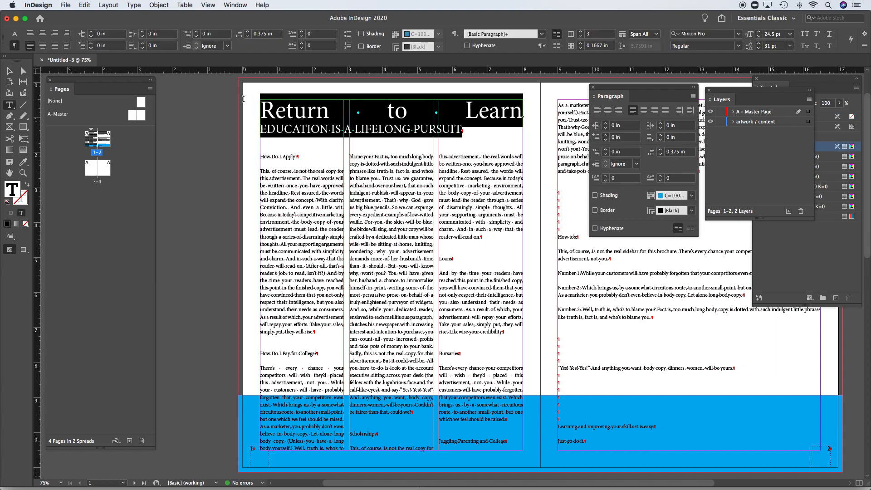
{"action": "left_click", "coordinate": [43, 35]}
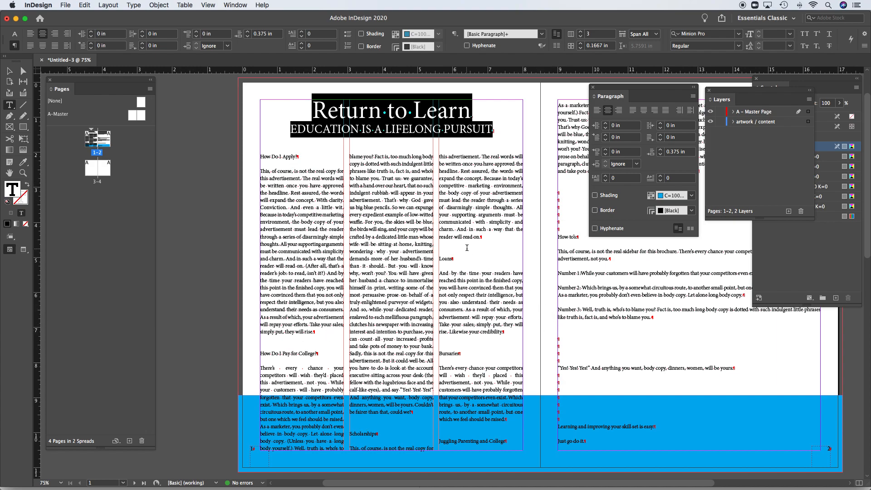
- Set the first-line left indent of the paragraph under "How Do I Apply?" to 0.1875 in
{"action": "left_click", "coordinate": [282, 191]}
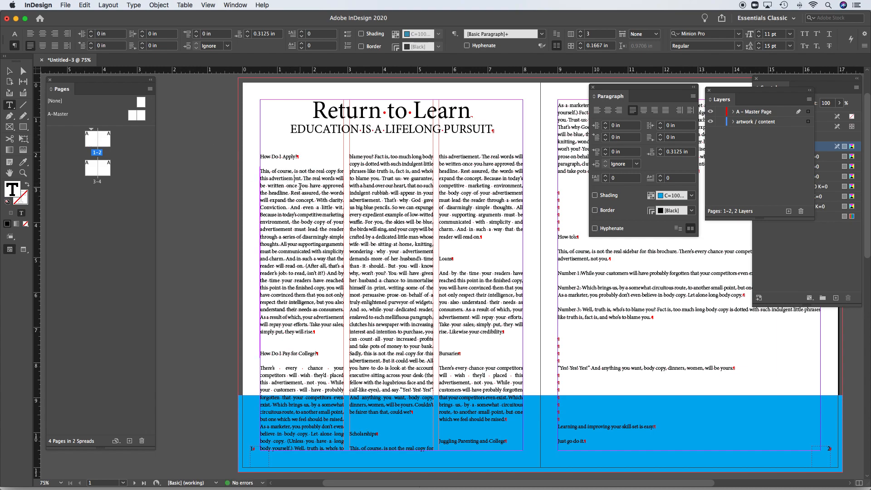
{"action": "left_click", "coordinate": [9, 70]}
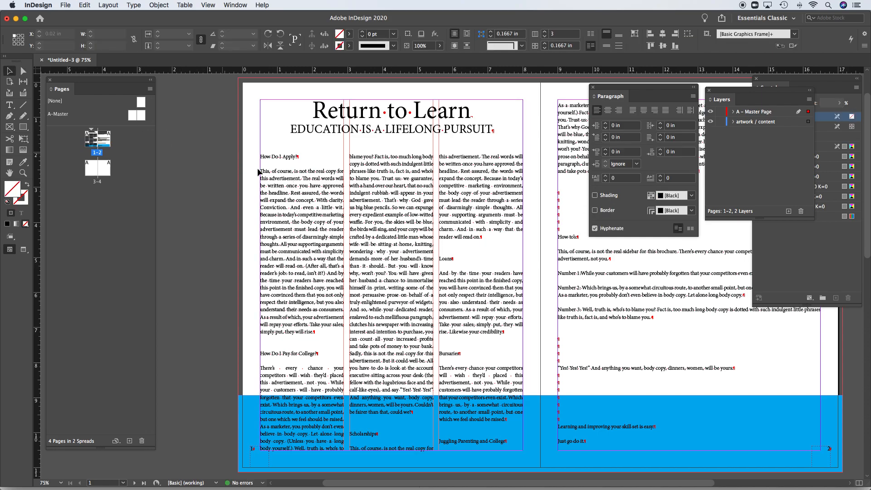
{"action": "left_click", "coordinate": [349, 198], "text": "super"}
{"action": "left_click", "coordinate": [398, 278], "text": "super"}
{"action": "scroll", "coordinate": [400, 277], "scroll_direction": "down", "scroll_amount": 3}
{"action": "scroll", "coordinate": [399, 277], "scroll_direction": "right", "scroll_amount": 3}
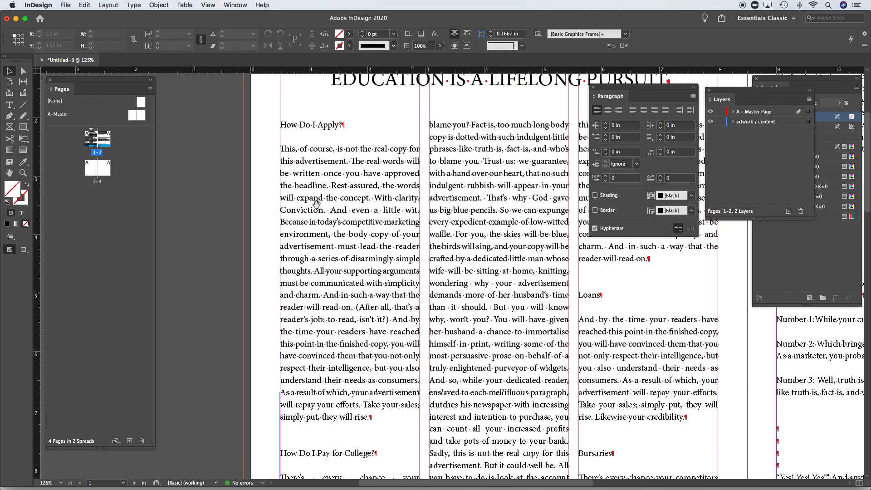
{"action": "double_click", "coordinate": [361, 240]}
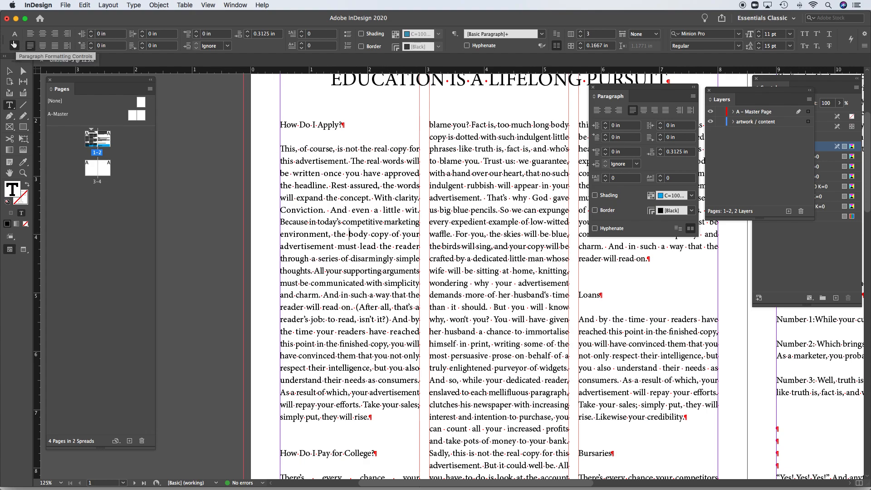
{"action": "left_click", "coordinate": [92, 44]}
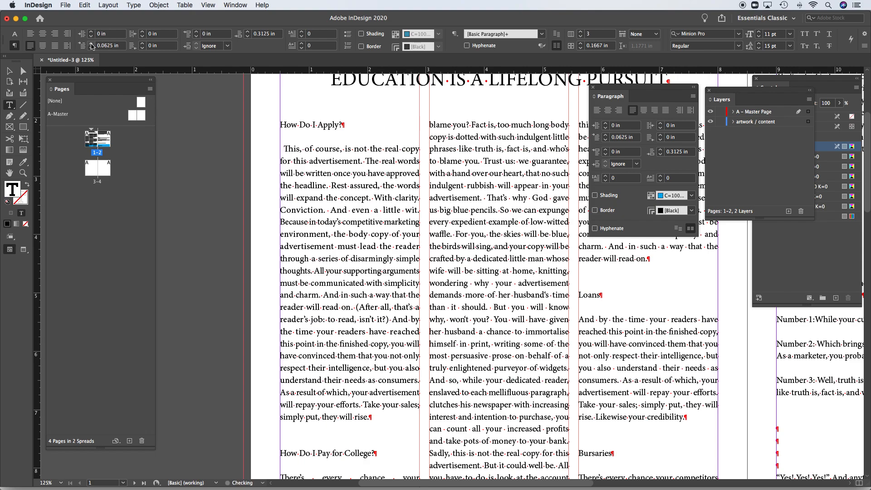
{"action": "left_click", "coordinate": [91, 44]}
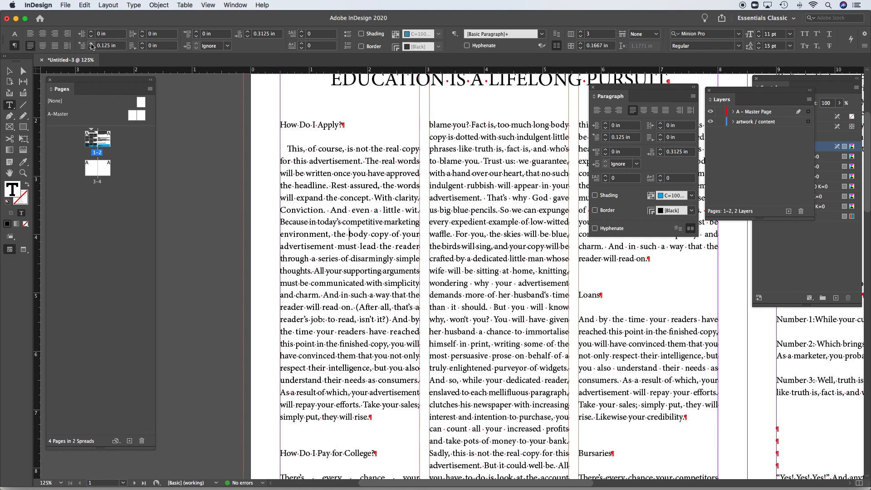
{"action": "left_click", "coordinate": [91, 44]}
{"action": "left_click", "coordinate": [91, 44]}
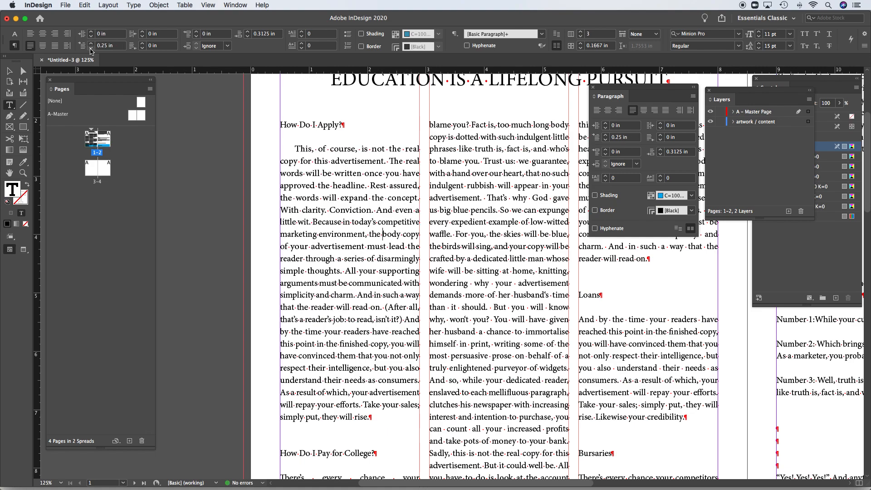
{"action": "left_click", "coordinate": [91, 48]}
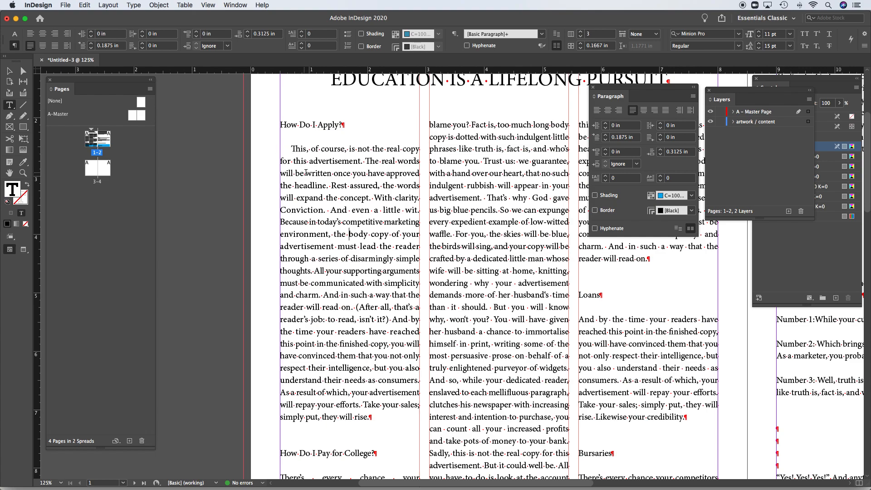
- Try indenting the first line of the paragraph under "Loans" with manual spacing, and delete the added characters
{"action": "scroll", "coordinate": [418, 272], "scroll_direction": "down", "scroll_amount": 5}
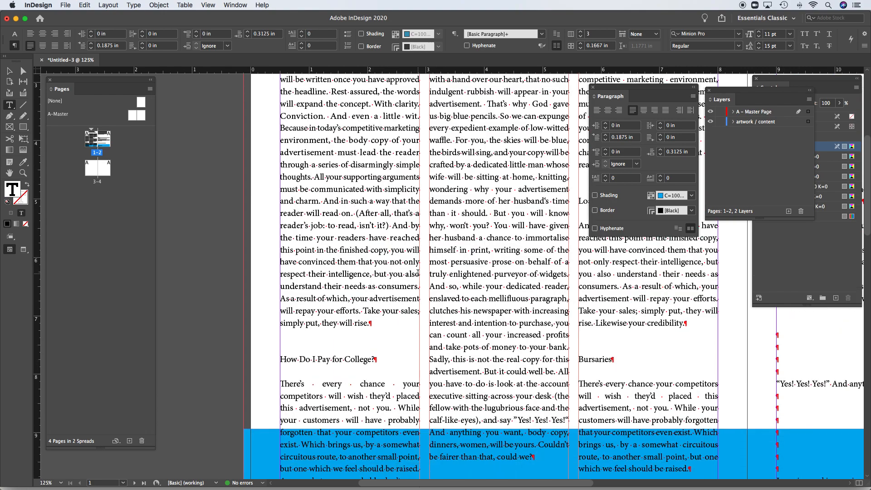
{"action": "scroll", "coordinate": [575, 306], "scroll_direction": "up", "scroll_amount": 4}
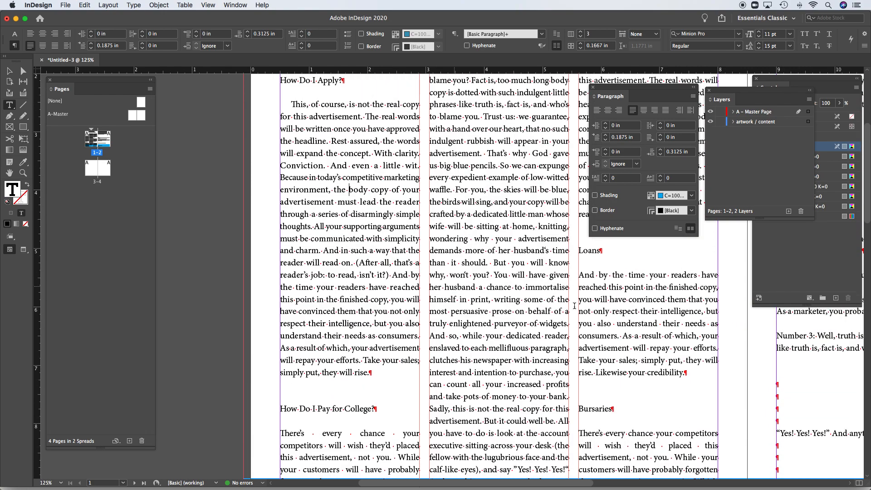
{"action": "left_click", "coordinate": [582, 276]}
{"action": "key", "text": "Tab"}
{"action": "key", "text": "BackSpace"}
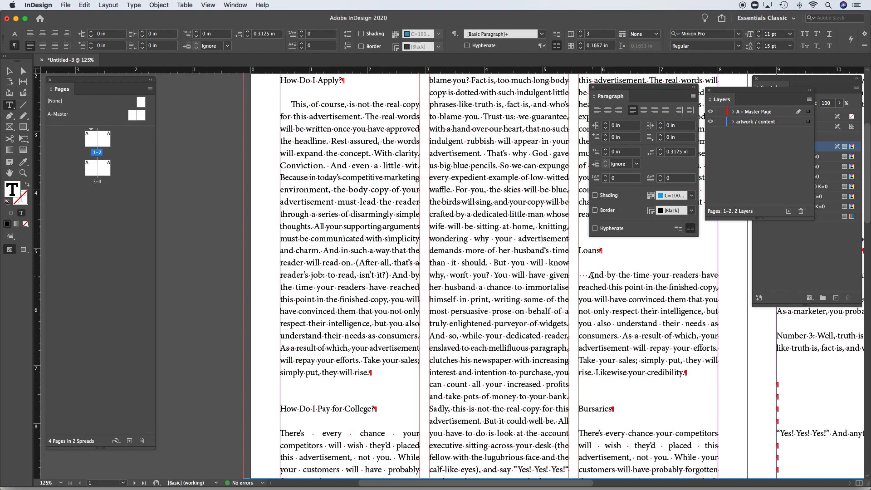
{"action": "key", "text": "BackSpace"}
{"action": "key", "text": "BackSpace"}
{"action": "key", "text": "BackSpace"}
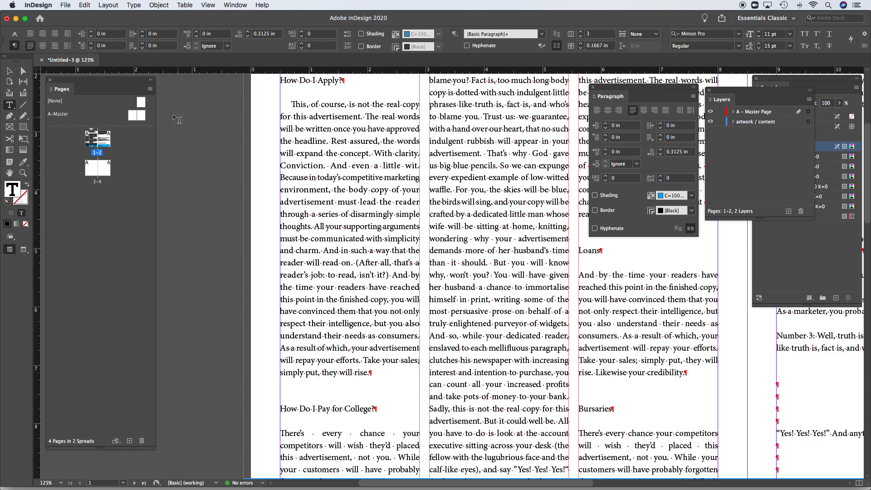
- Split the second-column paragraph into two just before "You will have given her husband a chance"
{"action": "left_click", "coordinate": [10, 71]}
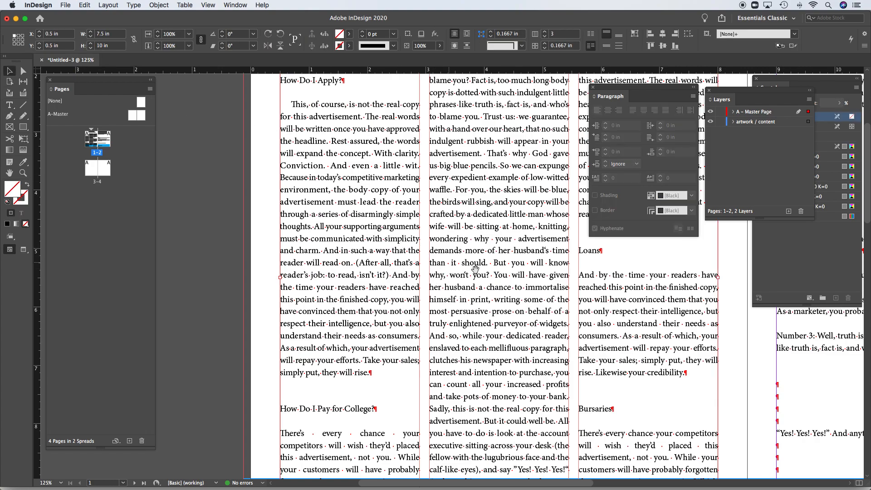
{"action": "scroll", "coordinate": [372, 207], "scroll_direction": "right", "scroll_amount": 5}
{"action": "scroll", "coordinate": [372, 207], "scroll_direction": "down", "scroll_amount": 3}
{"action": "scroll", "coordinate": [372, 207], "scroll_direction": "down", "scroll_amount": 5}
{"action": "scroll", "coordinate": [395, 311], "scroll_direction": "up", "scroll_amount": 5}
{"action": "scroll", "coordinate": [394, 312], "scroll_direction": "left", "scroll_amount": 1}
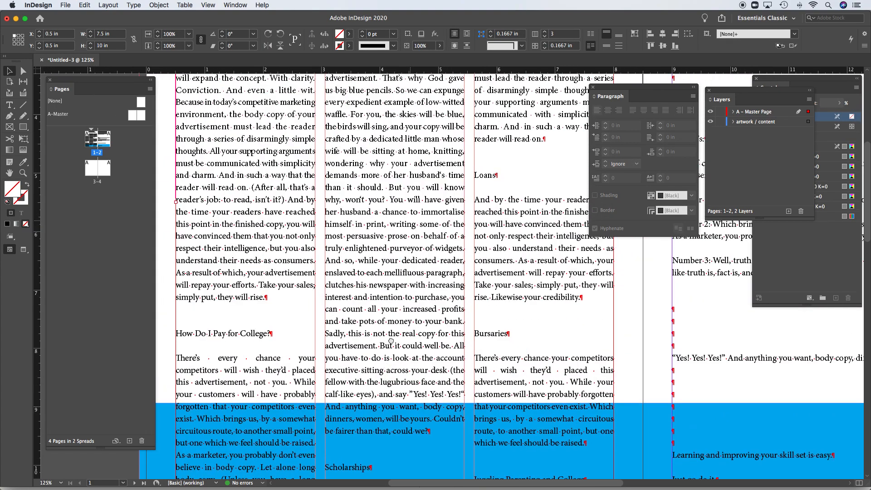
{"action": "left_click_drag", "start_coordinate": [396, 311], "coordinate": [342, 291]}
{"action": "left_click_drag", "start_coordinate": [350, 345], "coordinate": [343, 327]}
{"action": "key", "text": "super+minus"}
{"action": "left_click_drag", "start_coordinate": [419, 320], "coordinate": [392, 332]}
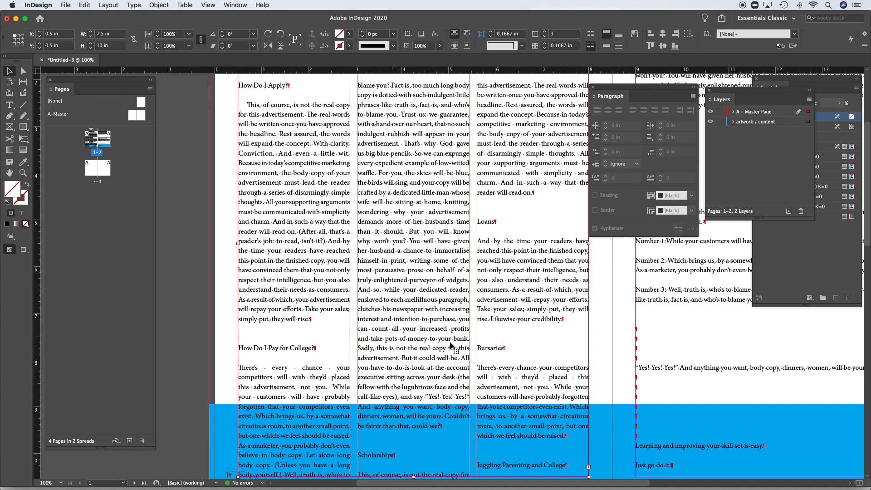
{"action": "double_click", "coordinate": [418, 260]}
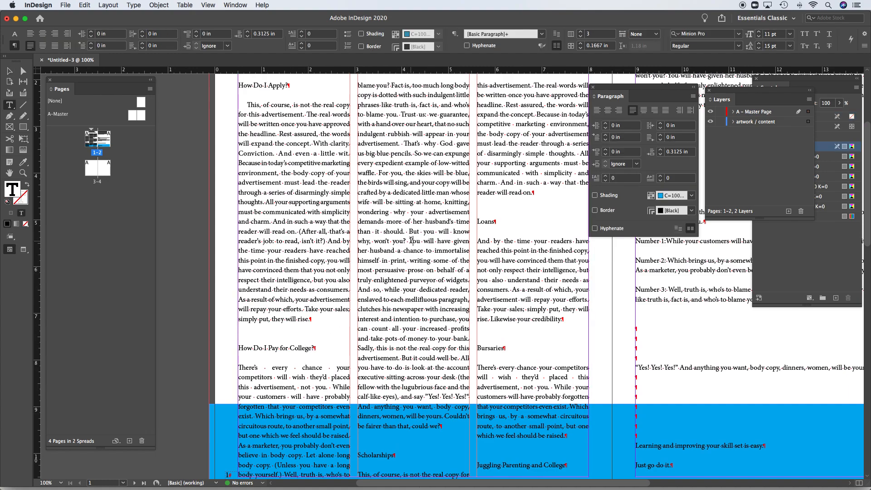
{"action": "left_click", "coordinate": [410, 241]}
{"action": "key", "text": "Return"}
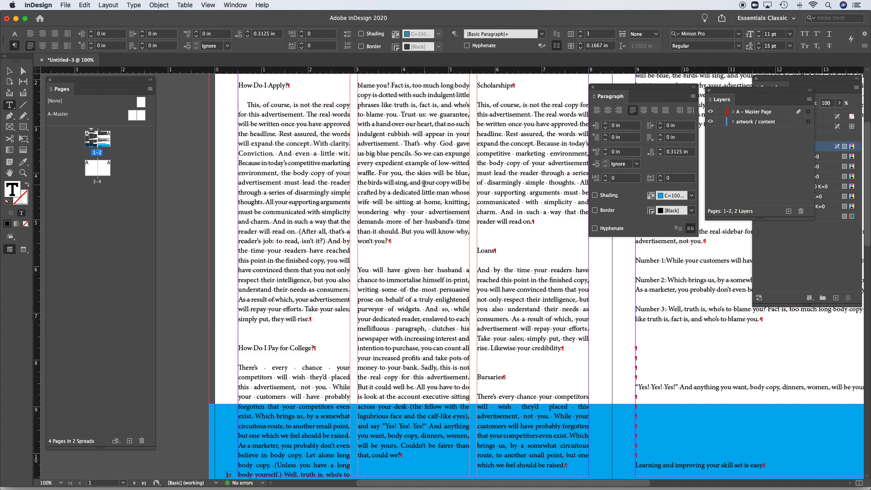
- Set the space after the second-column paragraph to 0.1875 in, and rejoin it with the split-off text starting "You will have given"
{"action": "left_click", "coordinate": [248, 33]}
{"action": "left_click", "coordinate": [248, 38]}
{"action": "left_click", "coordinate": [249, 38]}
{"action": "left_click", "coordinate": [248, 39]}
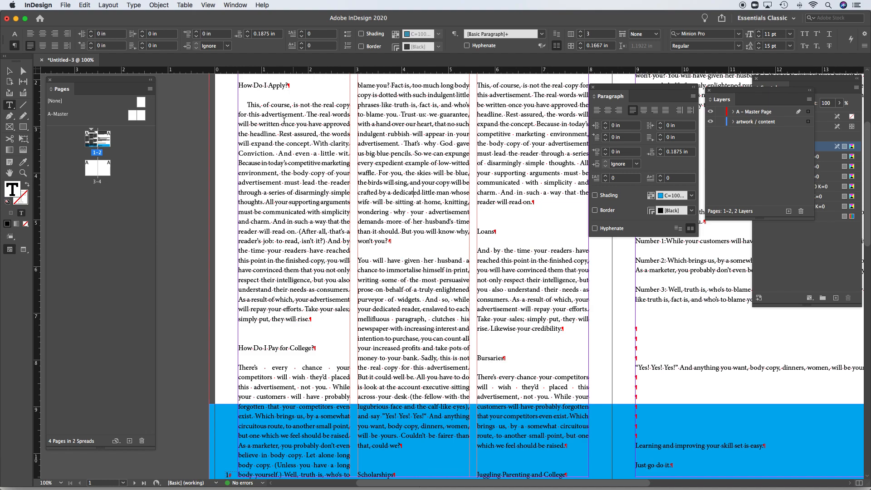
{"action": "left_click", "coordinate": [357, 259]}
{"action": "key", "text": "BackSpace"}
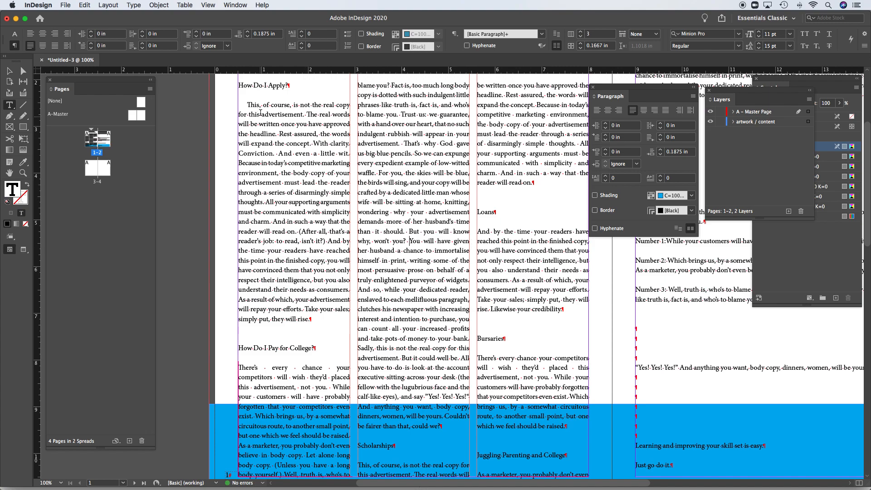
- Select the whole paragraph under "How Do I Apply?" and display the paragraph styles beside the text
{"action": "left_click", "coordinate": [289, 202]}
{"action": "left_click_drag", "start_coordinate": [315, 319], "coordinate": [217, 109]}
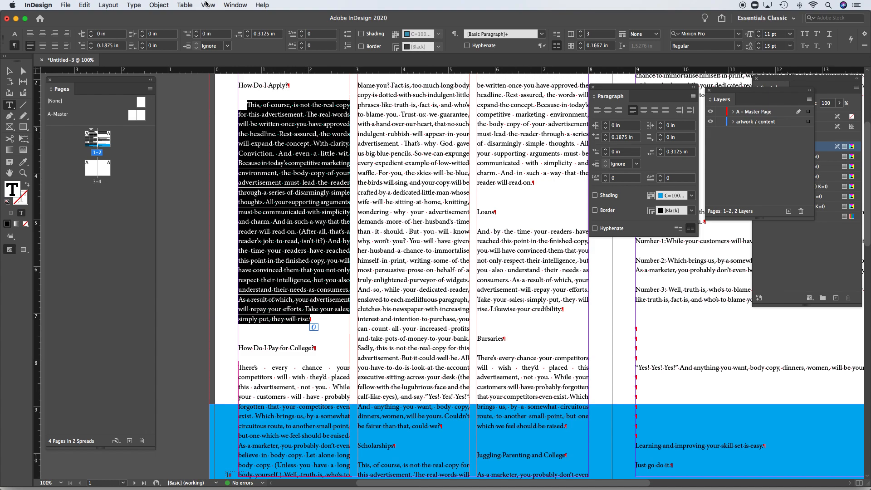
{"action": "left_click", "coordinate": [244, 4]}
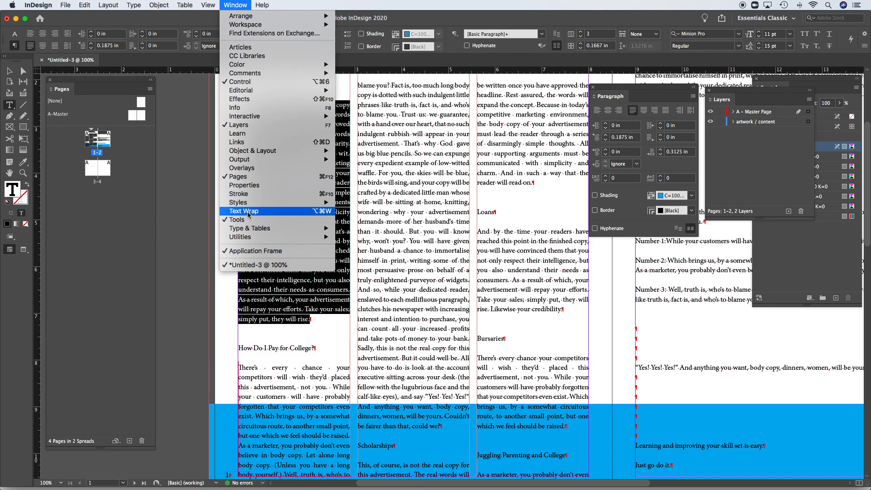
{"action": "mouse_move", "coordinate": [244, 204]}
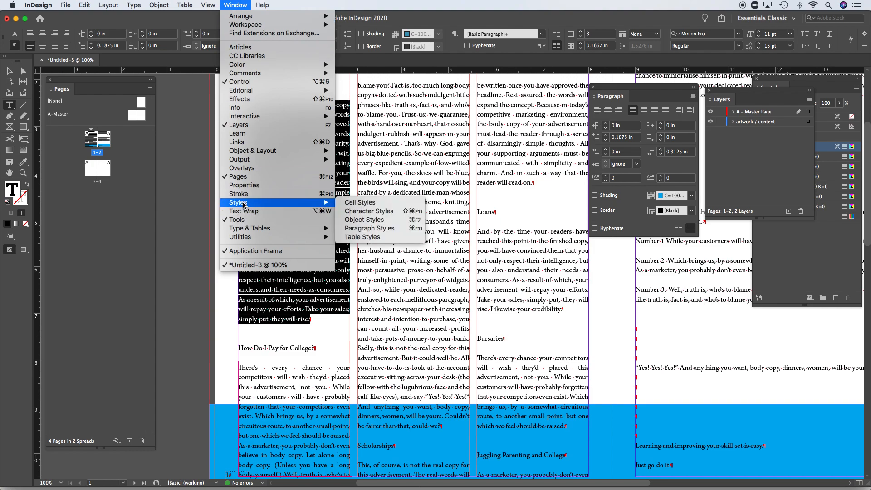
{"action": "left_click", "coordinate": [370, 228]}
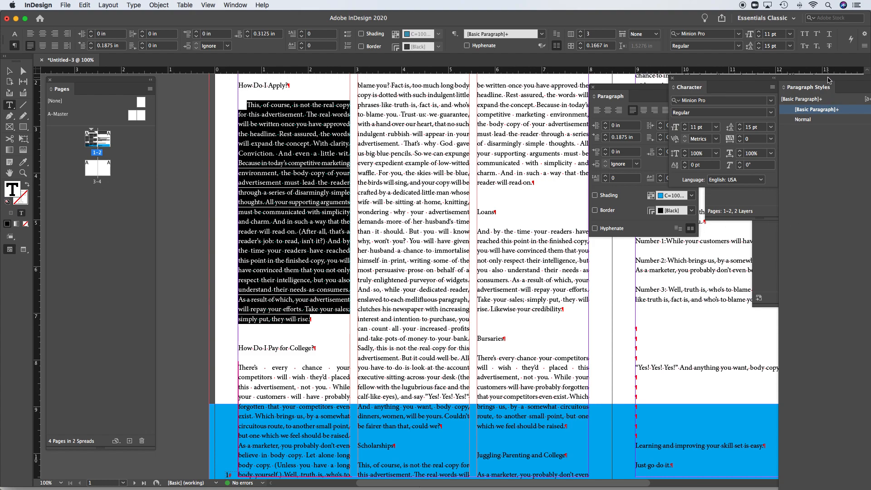
{"action": "left_click_drag", "start_coordinate": [847, 87], "coordinate": [535, 88]}
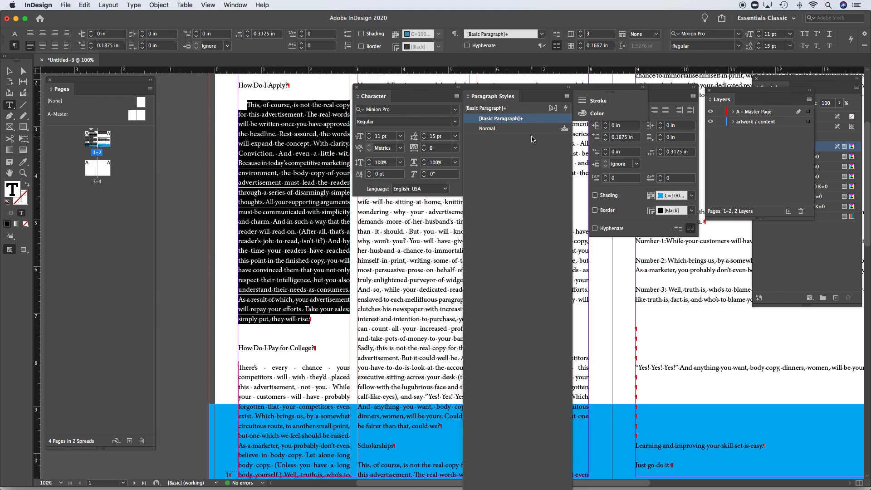
- Save the selected paragraph's formatting as a new paragraph style named "Body 1"
{"action": "left_click", "coordinate": [567, 96]}
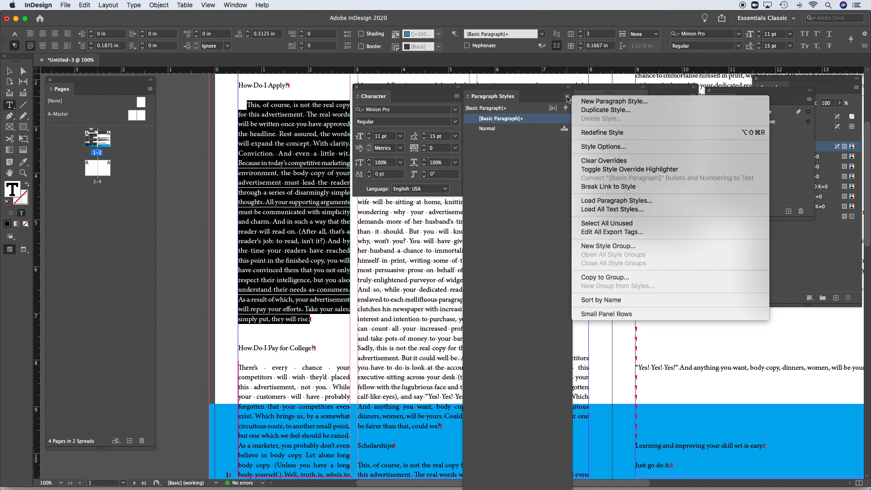
{"action": "left_click", "coordinate": [599, 104]}
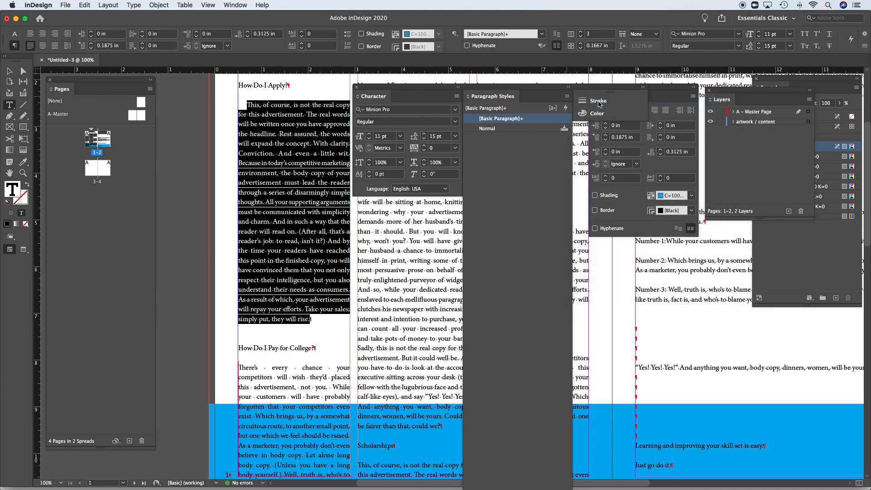
{"action": "left_click_drag", "start_coordinate": [469, 102], "coordinate": [518, 108]}
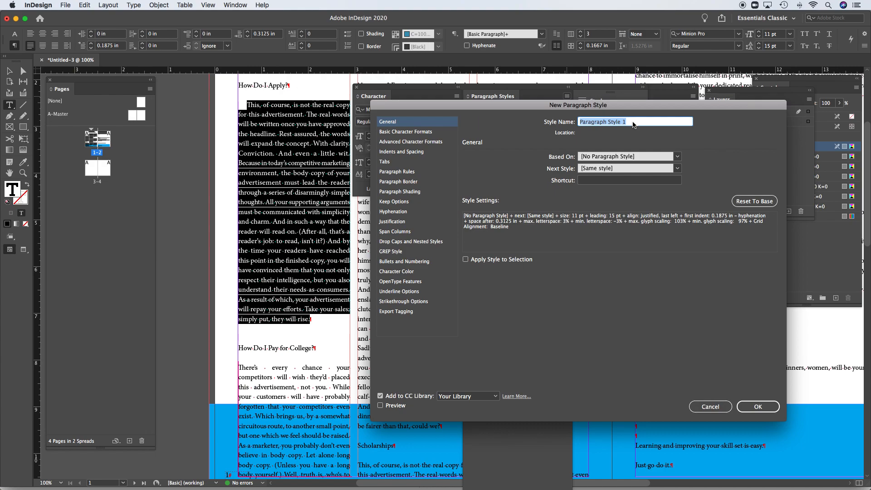
{"action": "type", "text": "Body 1"}
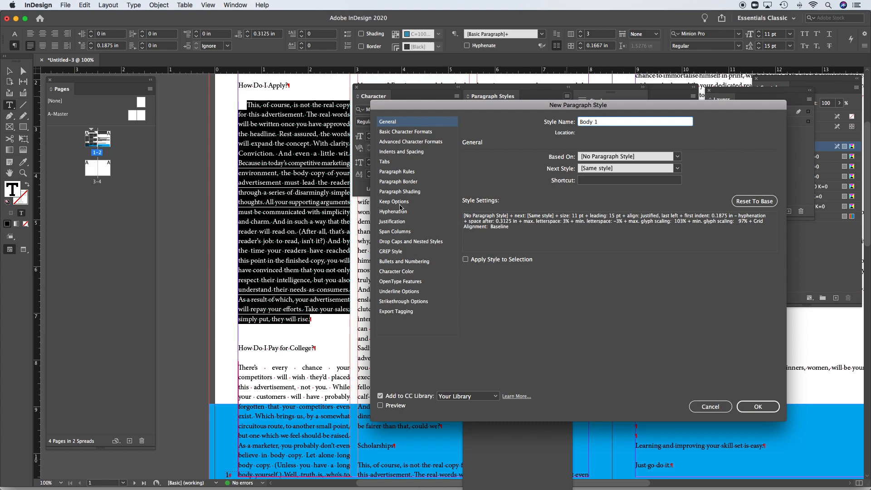
{"action": "left_click", "coordinate": [767, 408]}
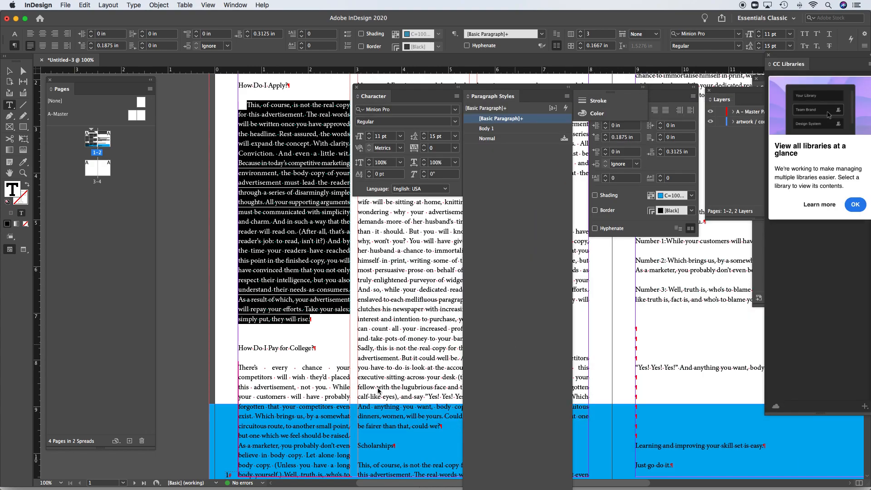
- Apply the Body 1 style to the paragraph under "How Do I Pay for College?" and move the style list off the second column
{"action": "left_click", "coordinate": [294, 380]}
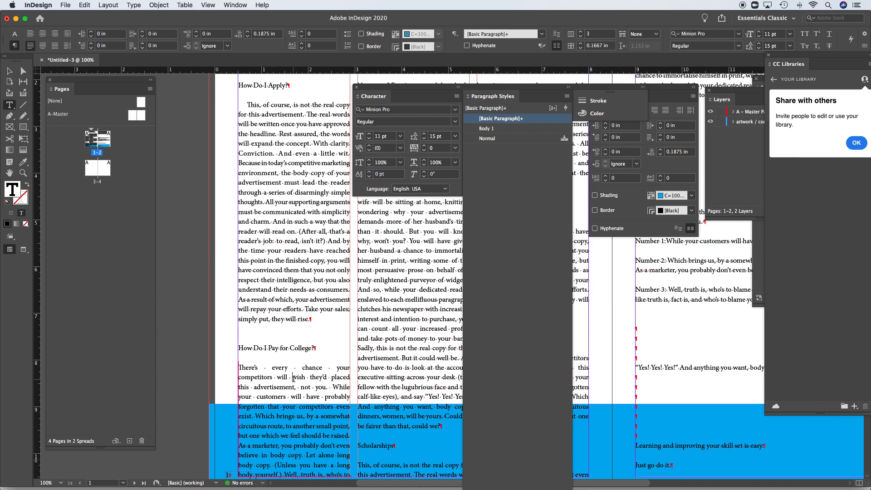
{"action": "left_click", "coordinate": [488, 129]}
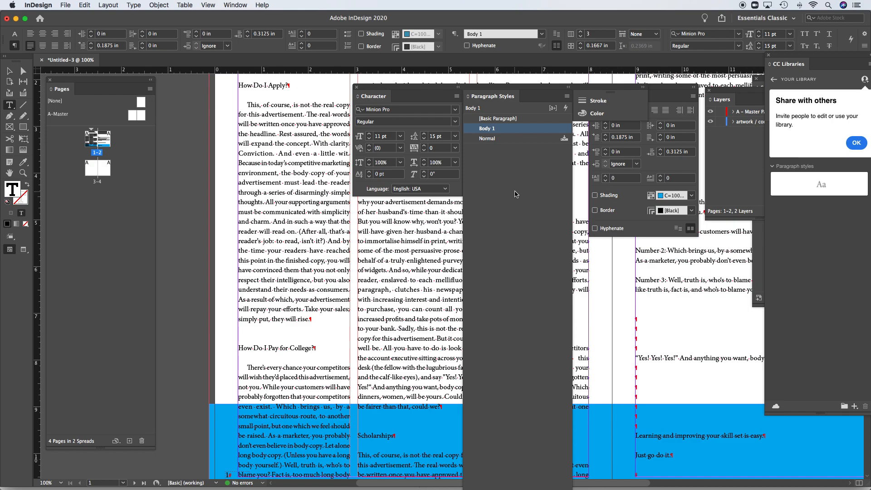
{"action": "left_click_drag", "start_coordinate": [487, 89], "coordinate": [611, 92]}
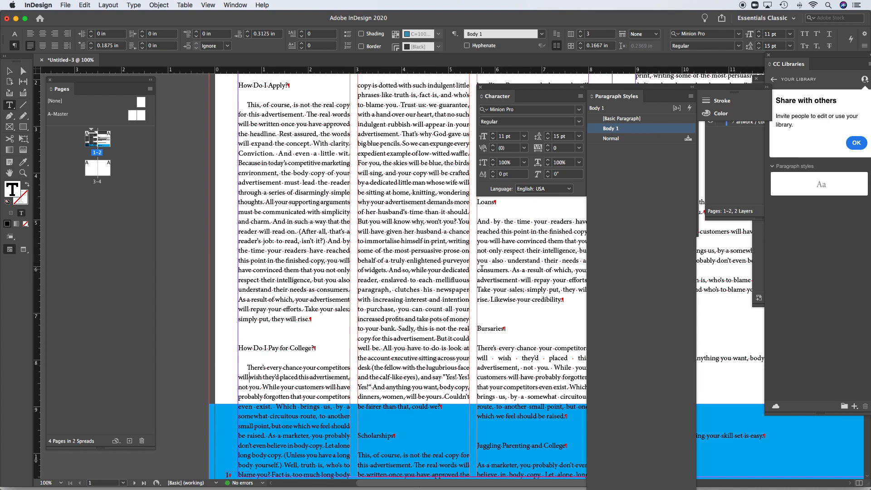
{"action": "triple_click", "coordinate": [308, 347]}
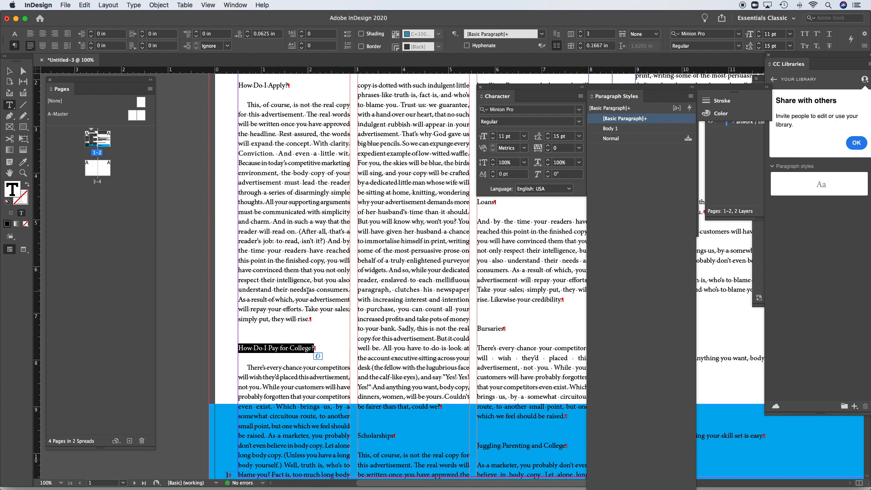
{"action": "left_click", "coordinate": [495, 328]}
{"action": "left_click", "coordinate": [485, 201]}
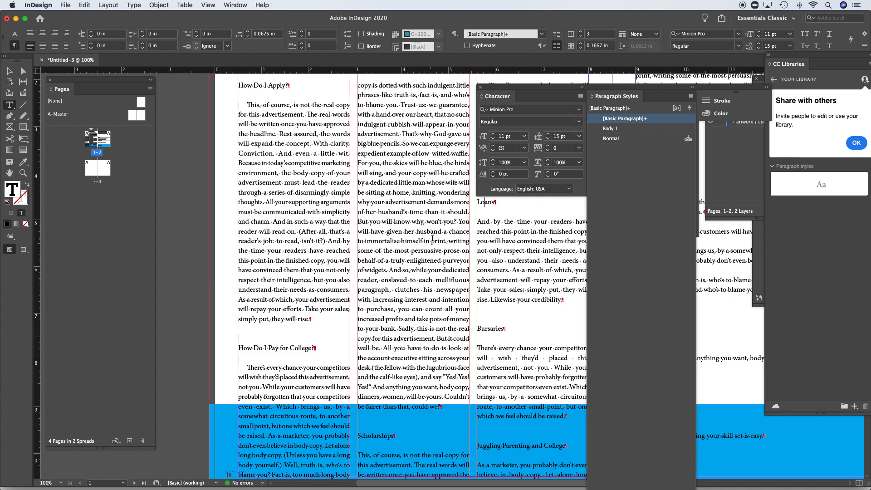